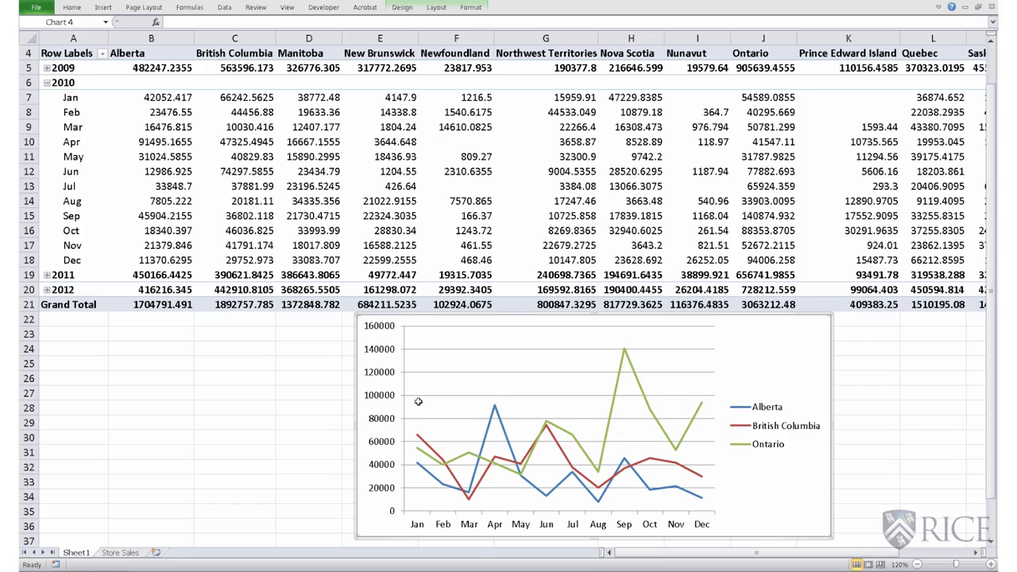
Step: Examine the pivot table's 2010 group and the Alberta, British Columbia and Ontario columns behind the line chart
left_click(71, 83)
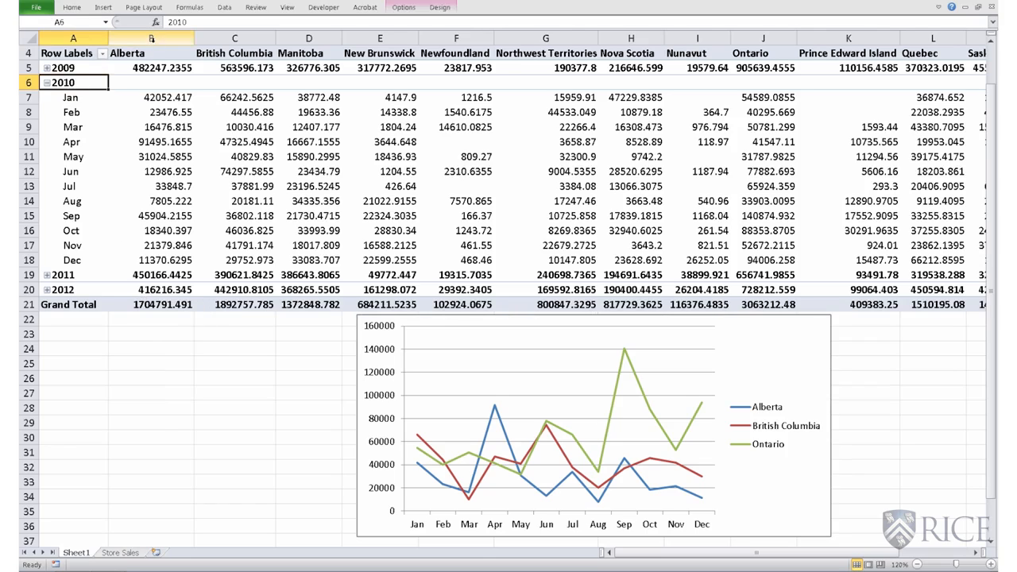
left_click(151, 52)
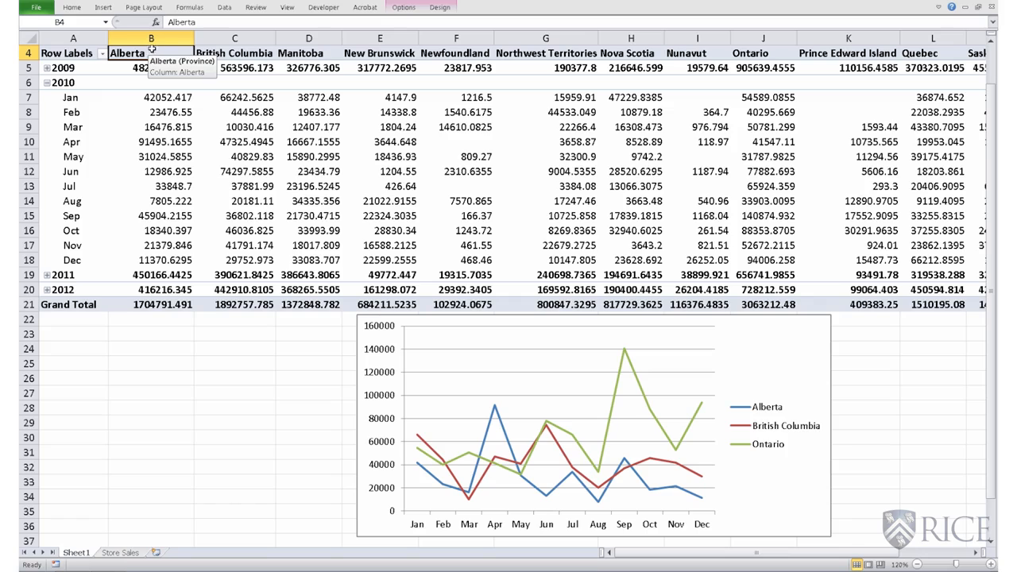
left_click(159, 46)
left_click(228, 44)
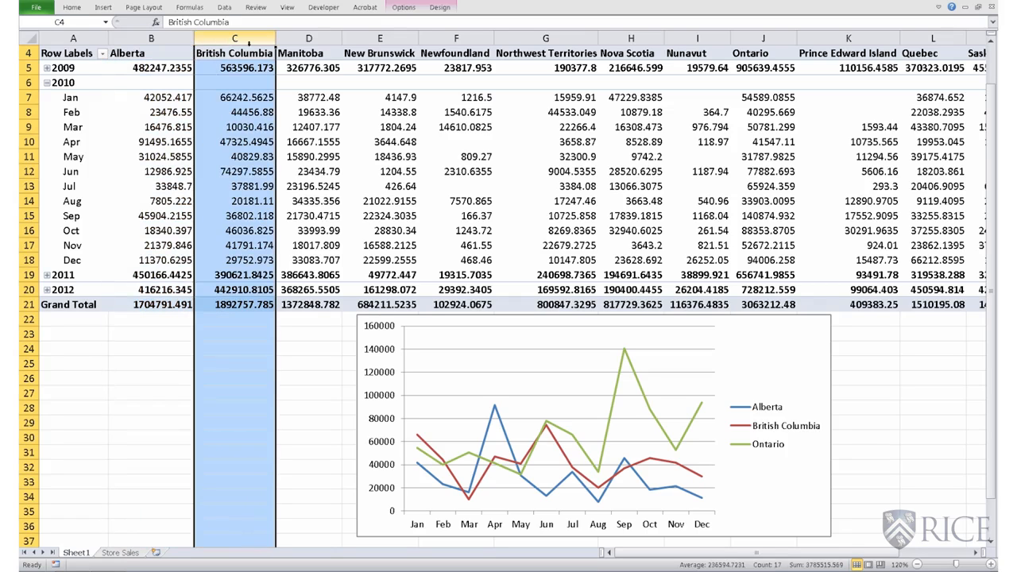
left_click(765, 40, "ctrl")
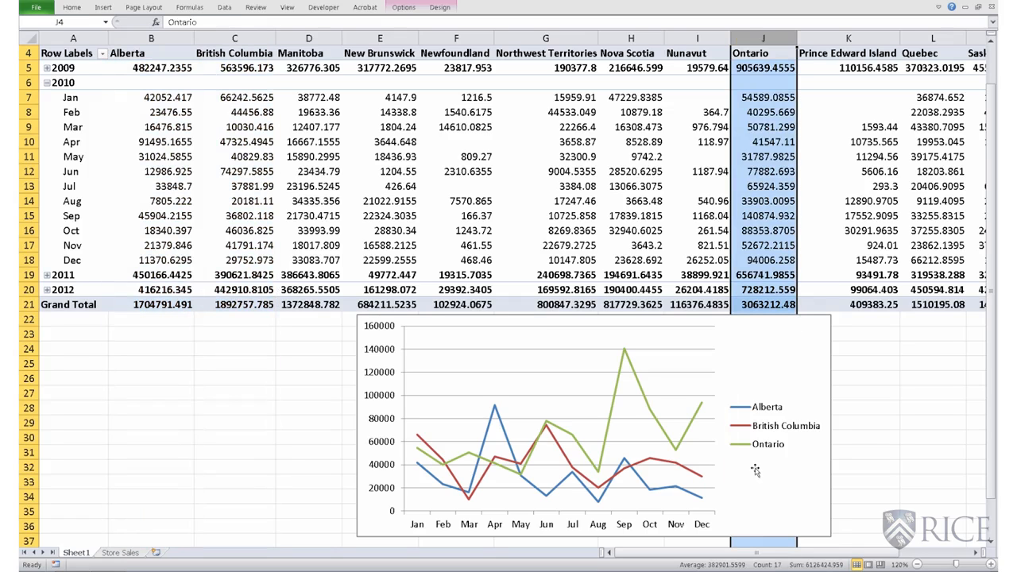
Step: Add a title above the line chart reading "Monthly Sales, 2010"
left_click(765, 462)
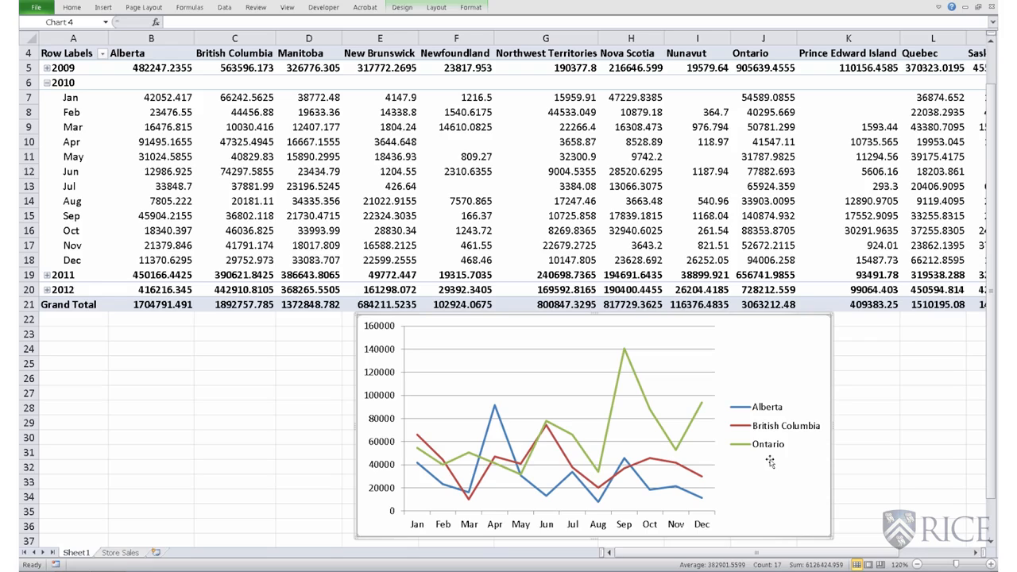
left_click(436, 8)
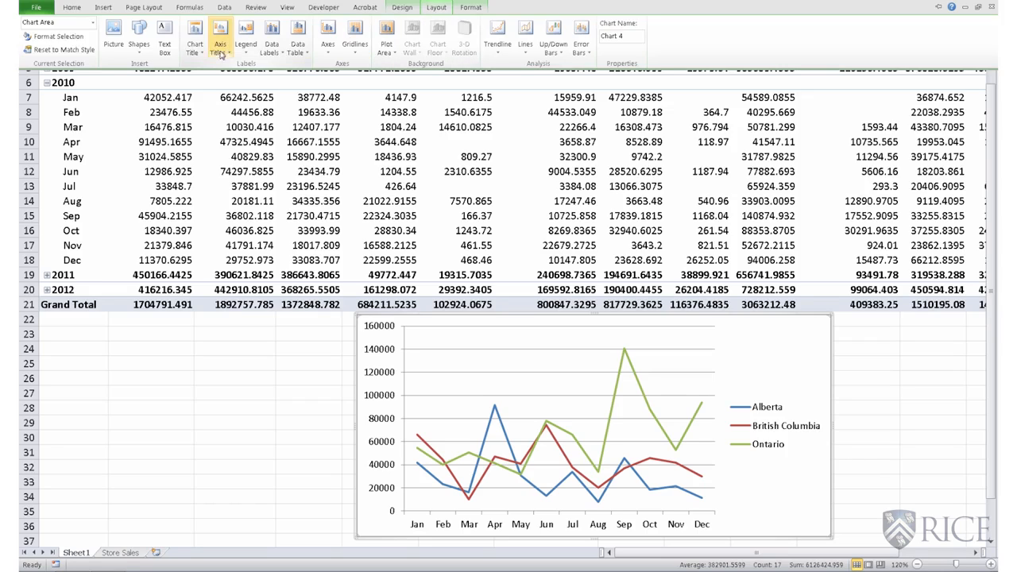
left_click(200, 50)
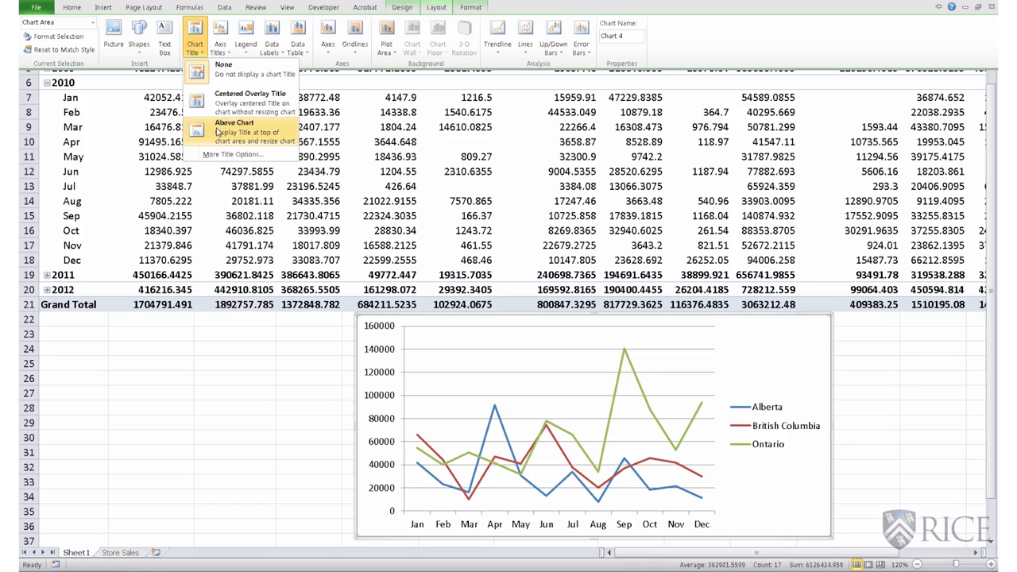
left_click(218, 131)
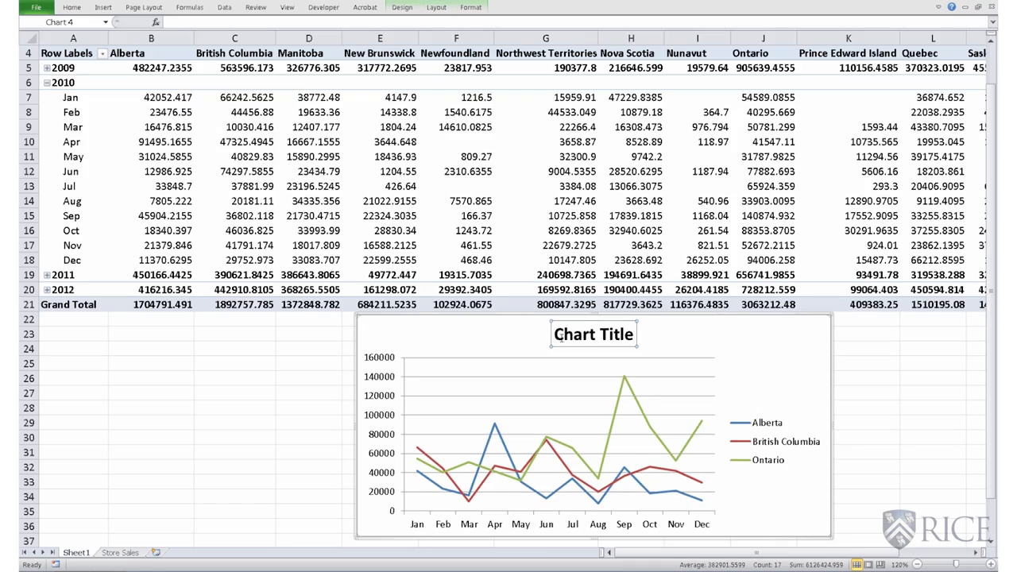
left_click_drag(555, 335, 631, 344)
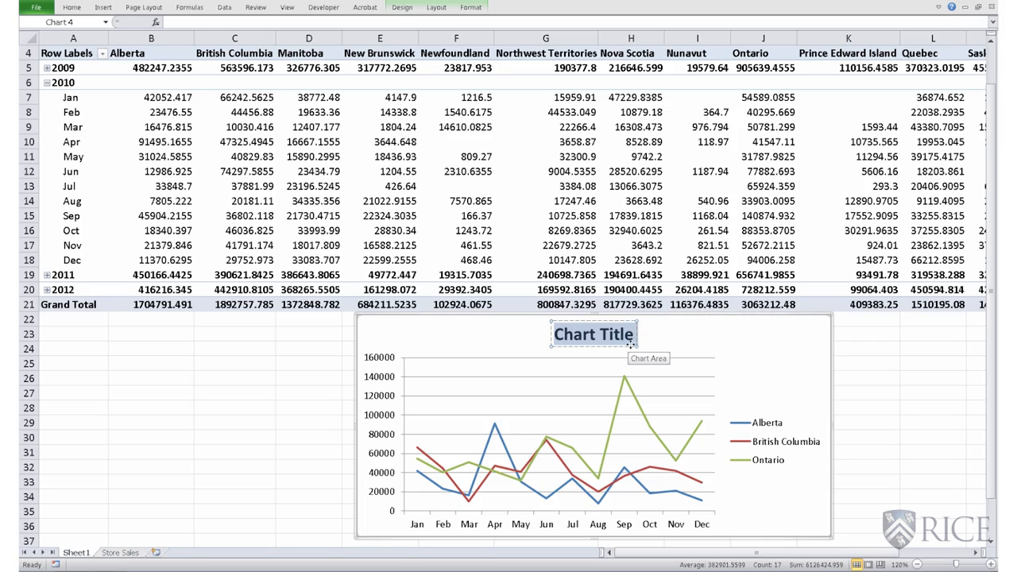
type("Monthly")
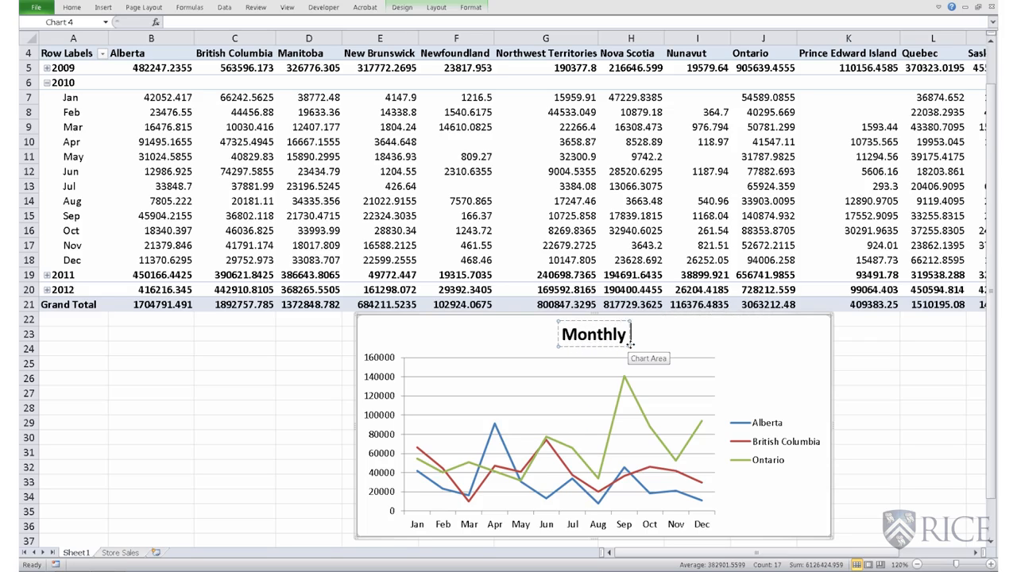
type(" Sales, ")
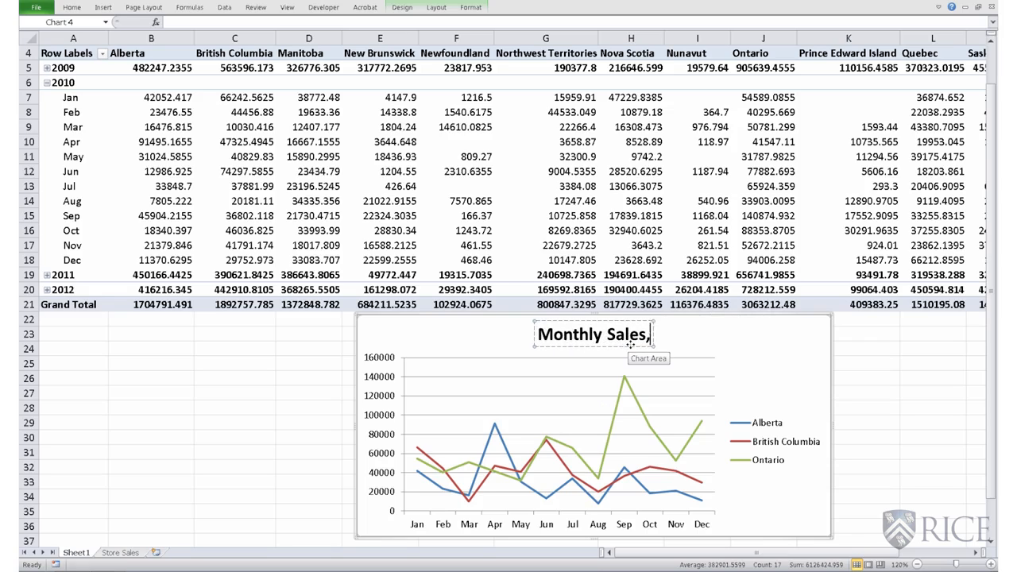
type("2010")
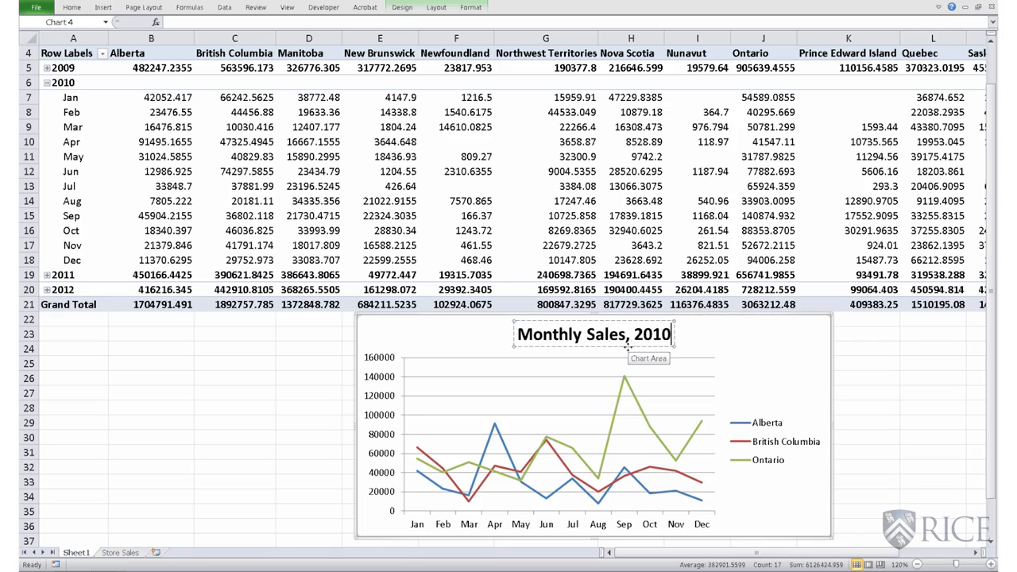
Step: Set the chart title's font size to 16
left_click(627, 321)
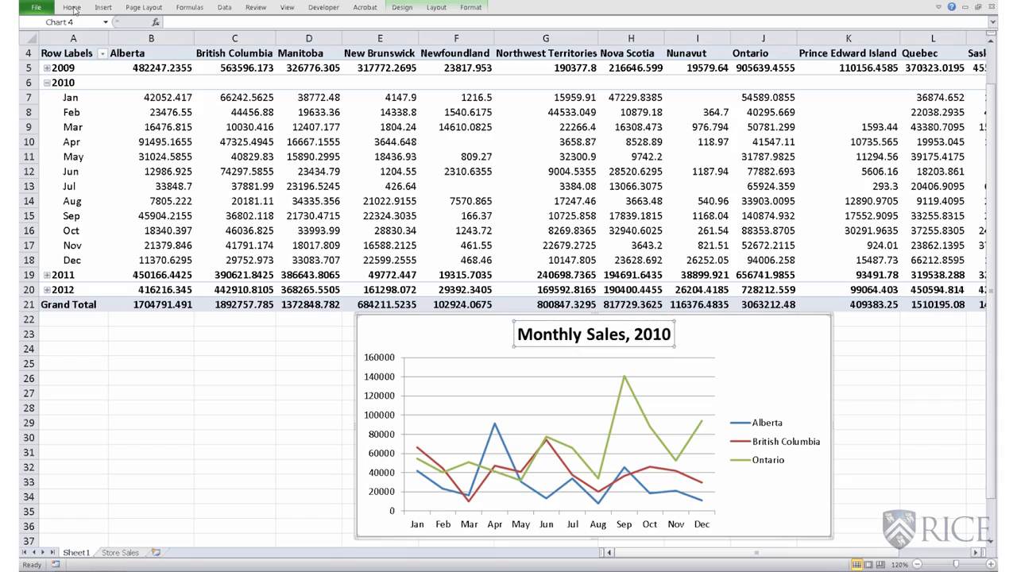
left_click(71, 7)
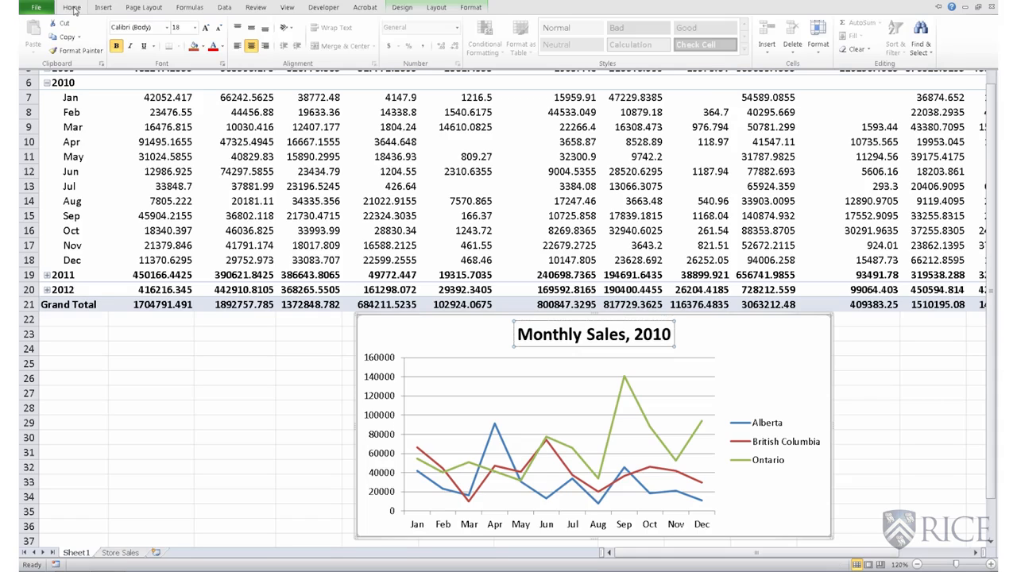
left_click(194, 27)
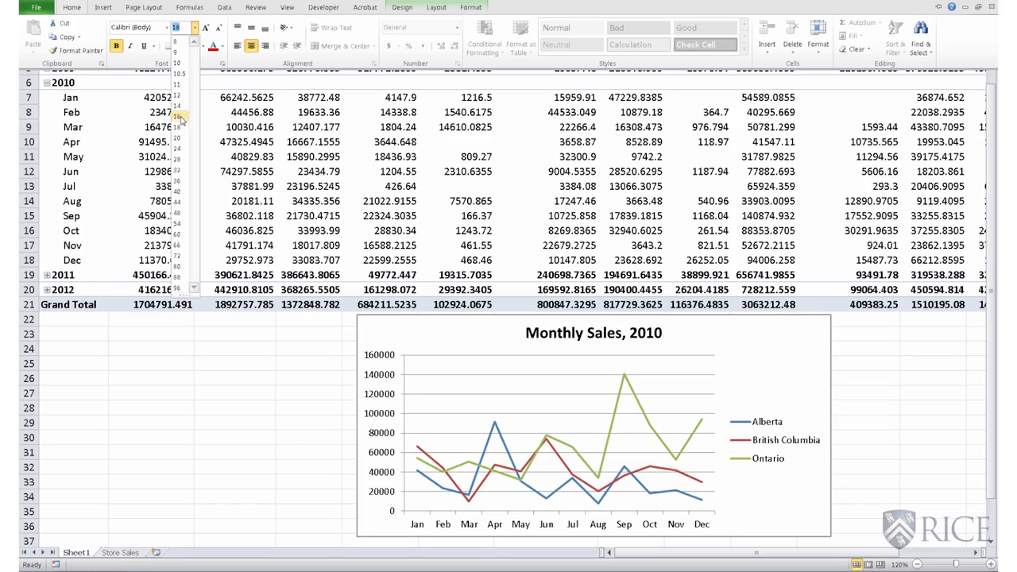
left_click(181, 116)
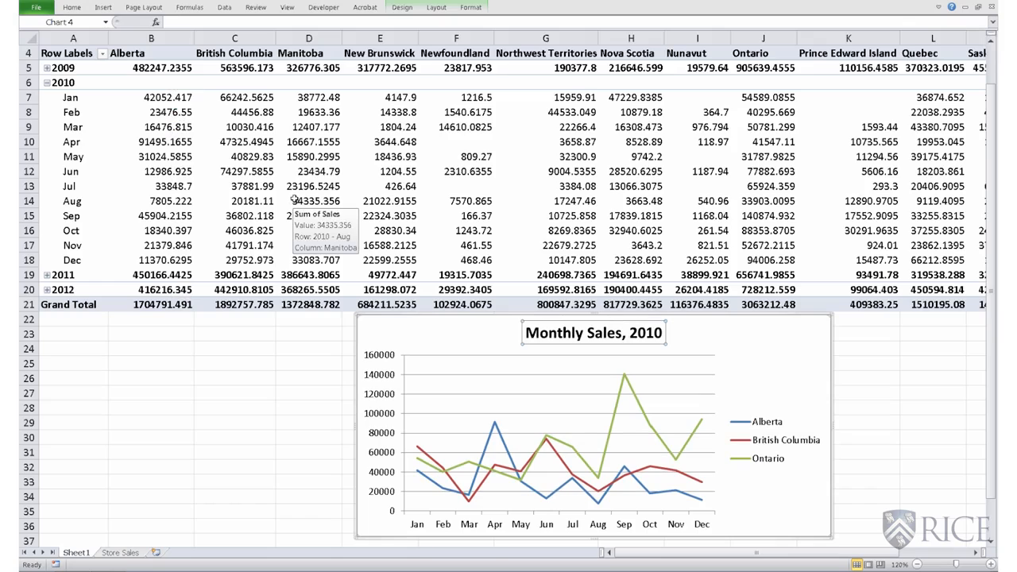
Step: Add a rotated title to the chart's primary vertical axis reading "Dollars"
left_click(377, 394)
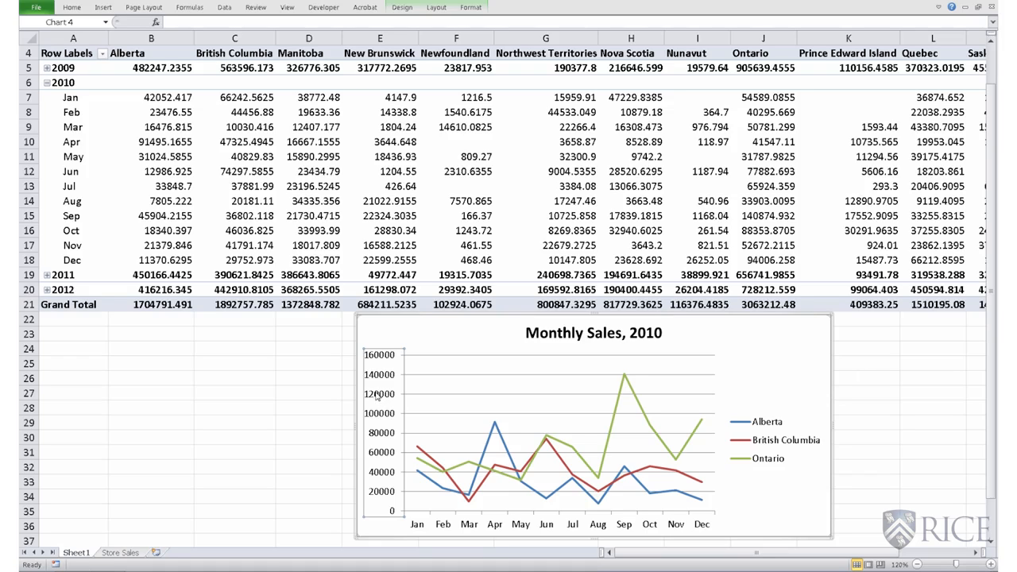
left_click(439, 8)
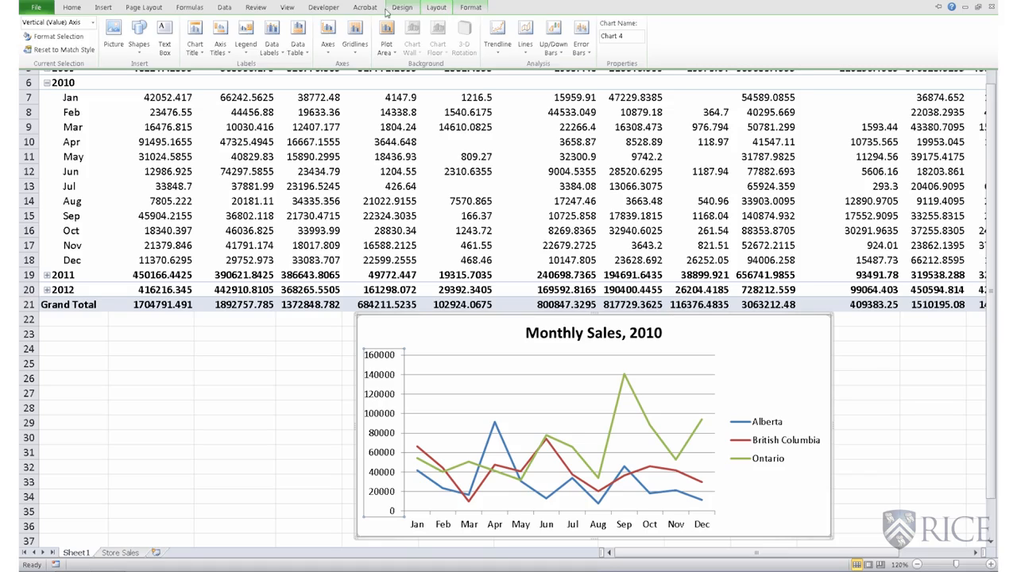
left_click(227, 53)
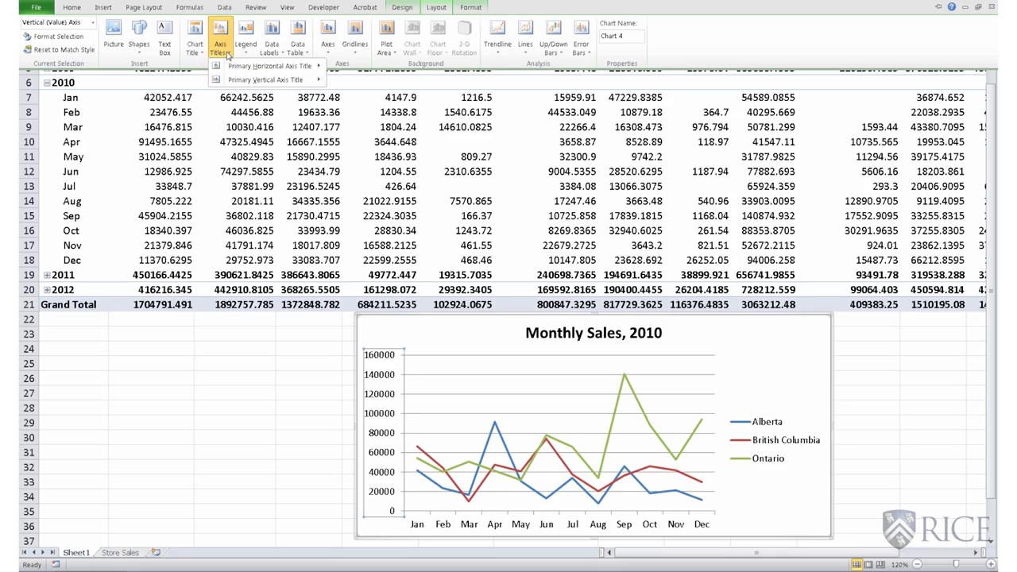
mouse_move(232, 78)
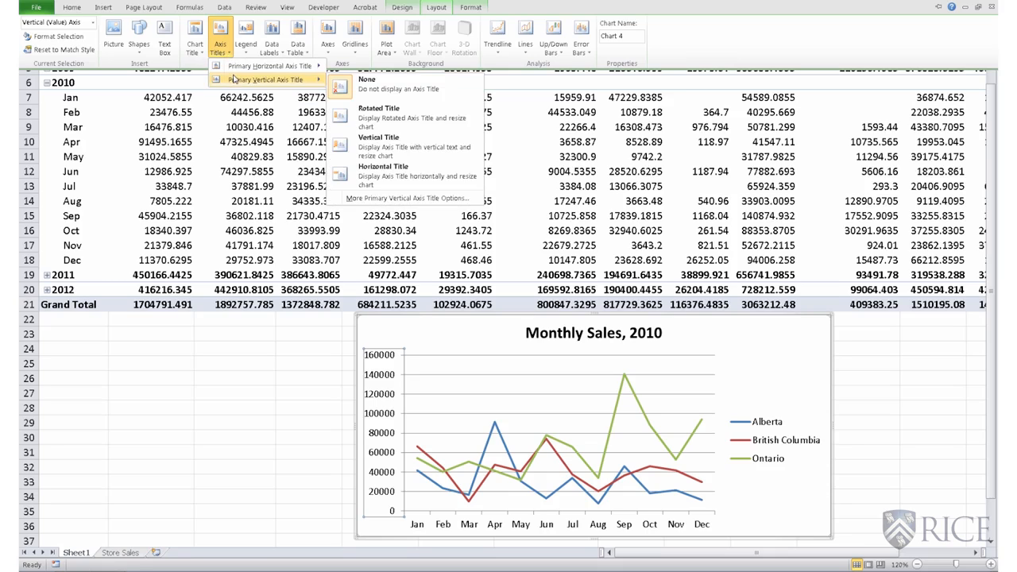
left_click(411, 116)
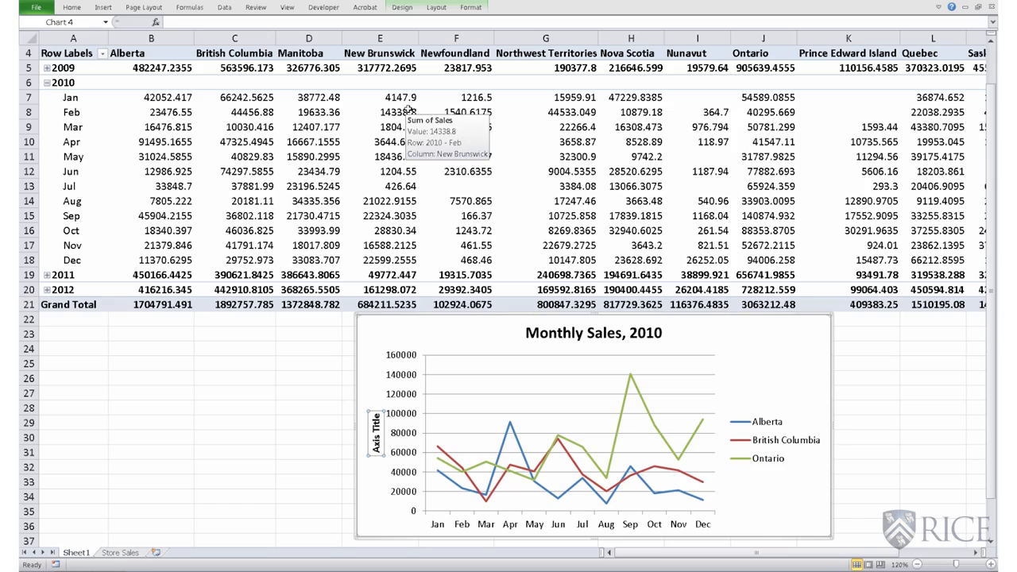
type("Dollars")
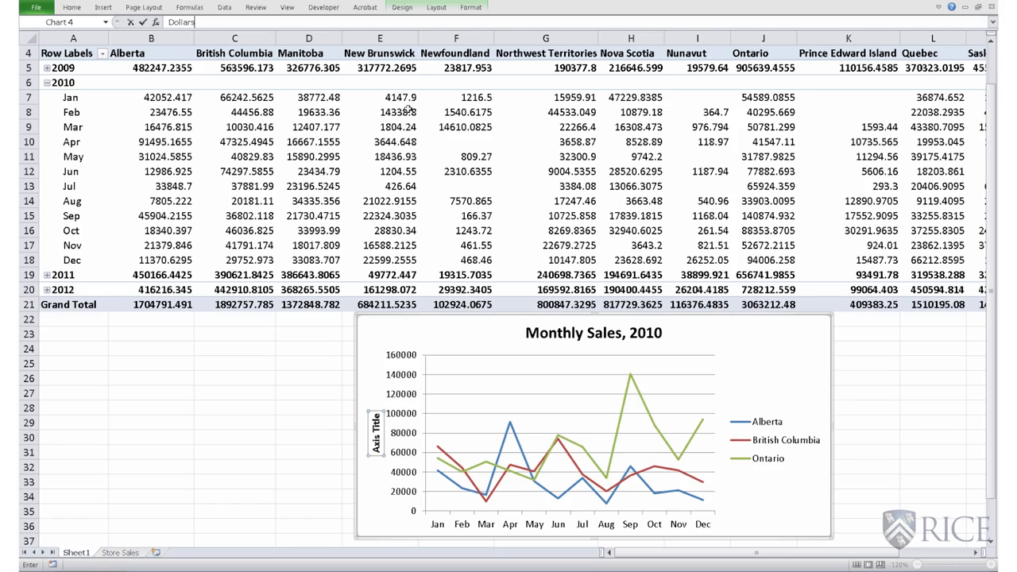
key("Return")
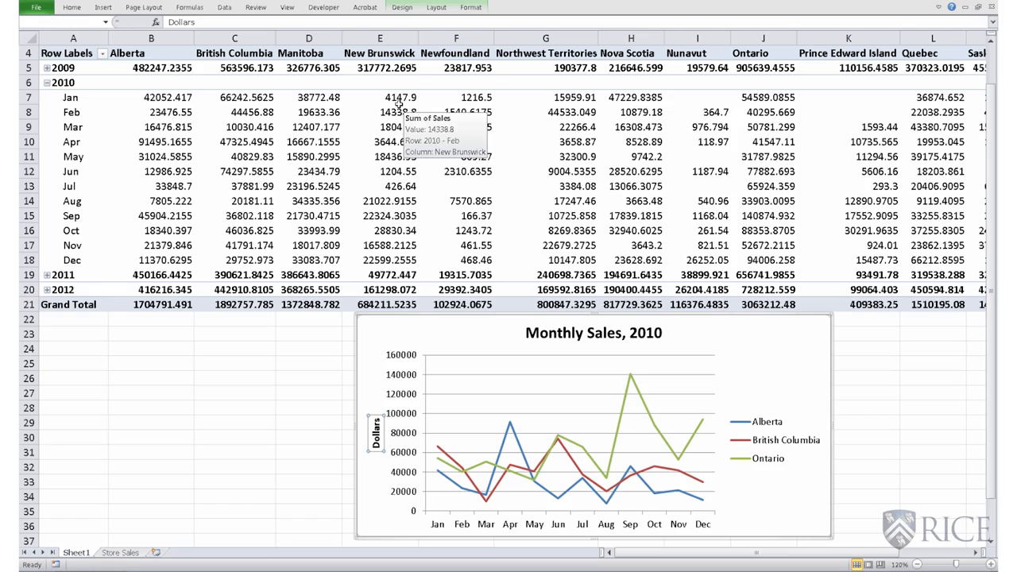
Step: Set the vertical axis's major unit to a fixed value of 10000
left_click(393, 360)
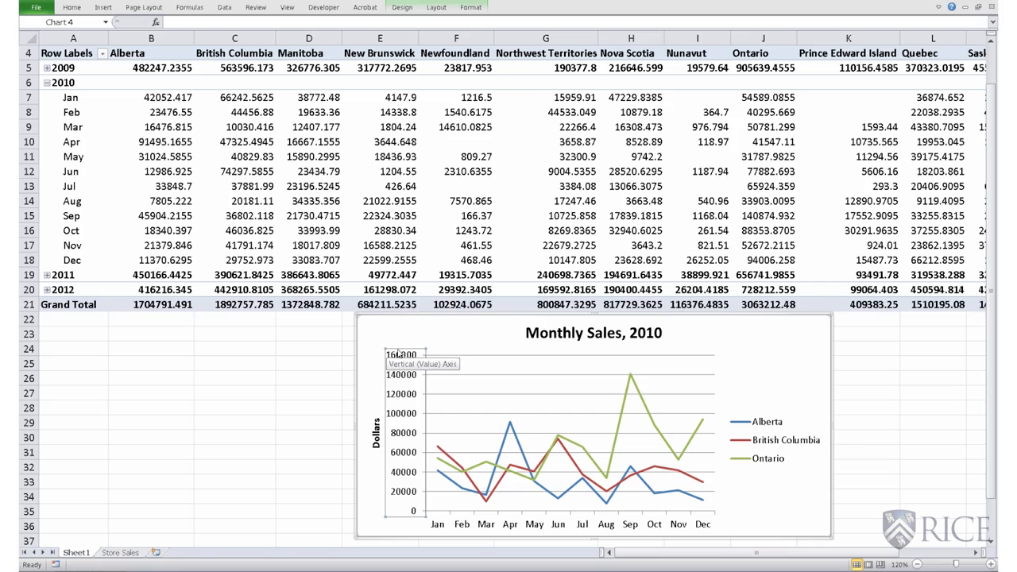
right_click(400, 354)
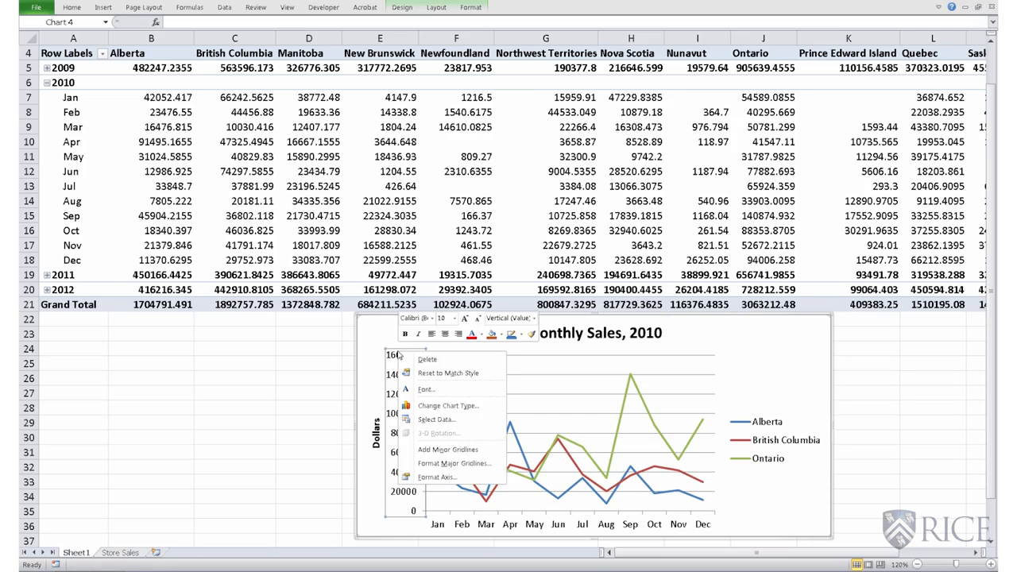
left_click(434, 478)
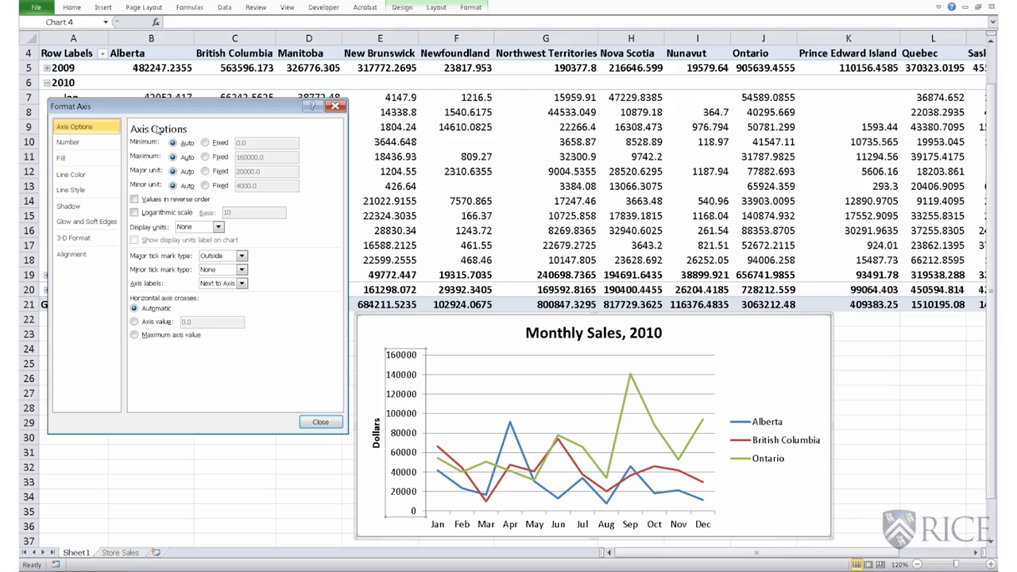
left_click(205, 171)
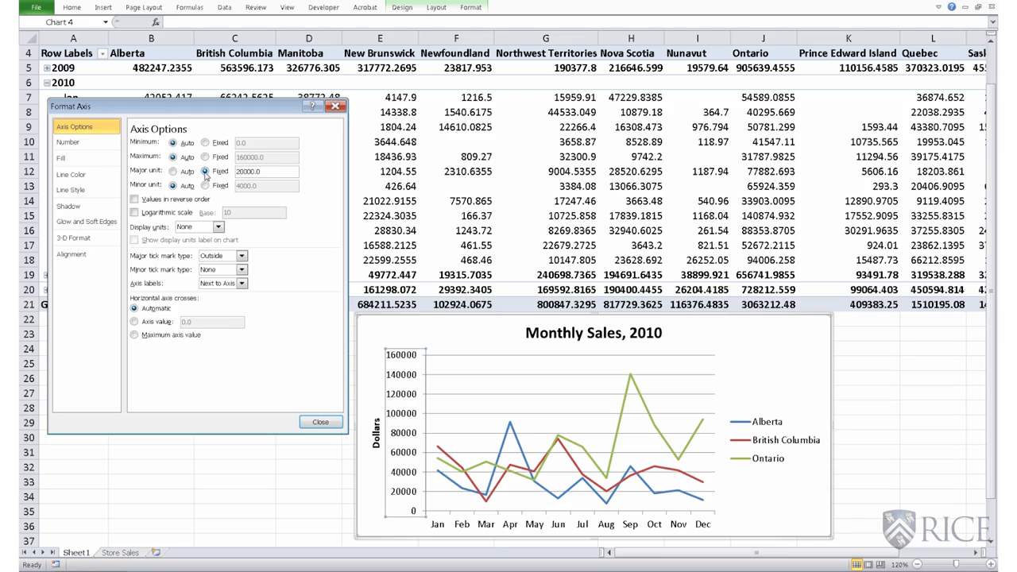
left_click(239, 170)
key("Delete")
type("1")
left_click(335, 423)
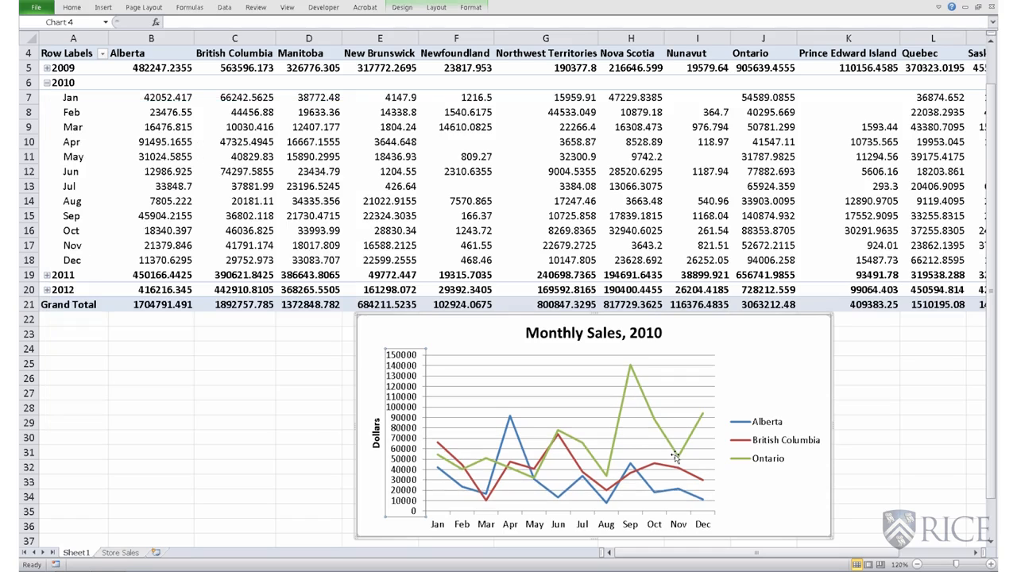
mouse_move(678, 459)
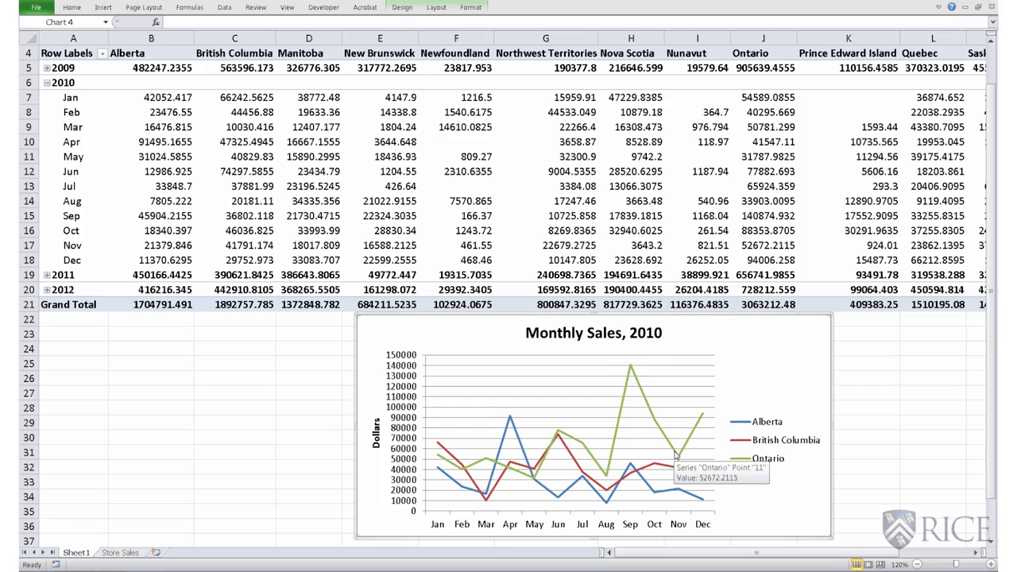
Step: Add a title below the chart's primary horizontal axis reading "Months"
left_click(633, 530)
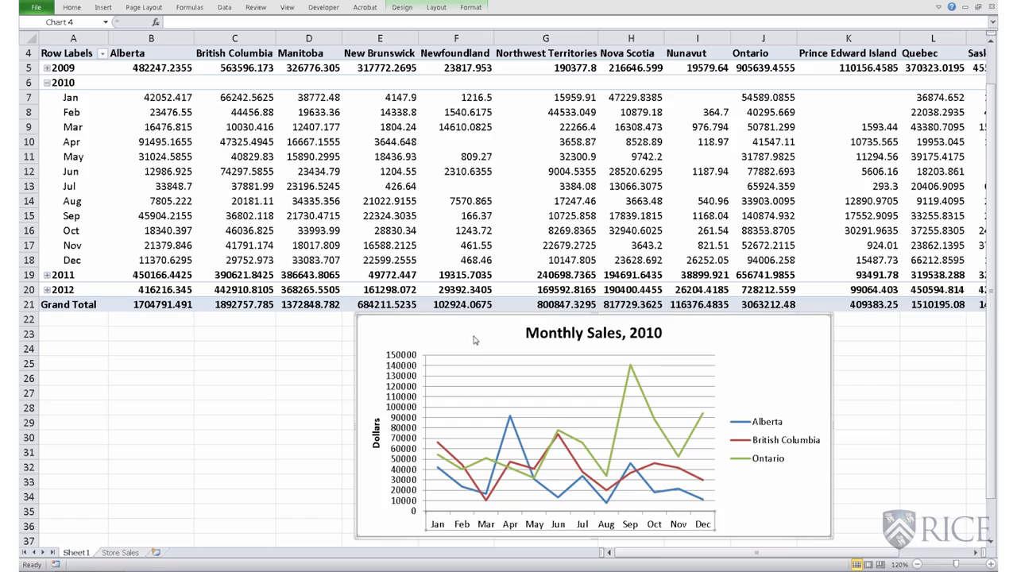
left_click(437, 10)
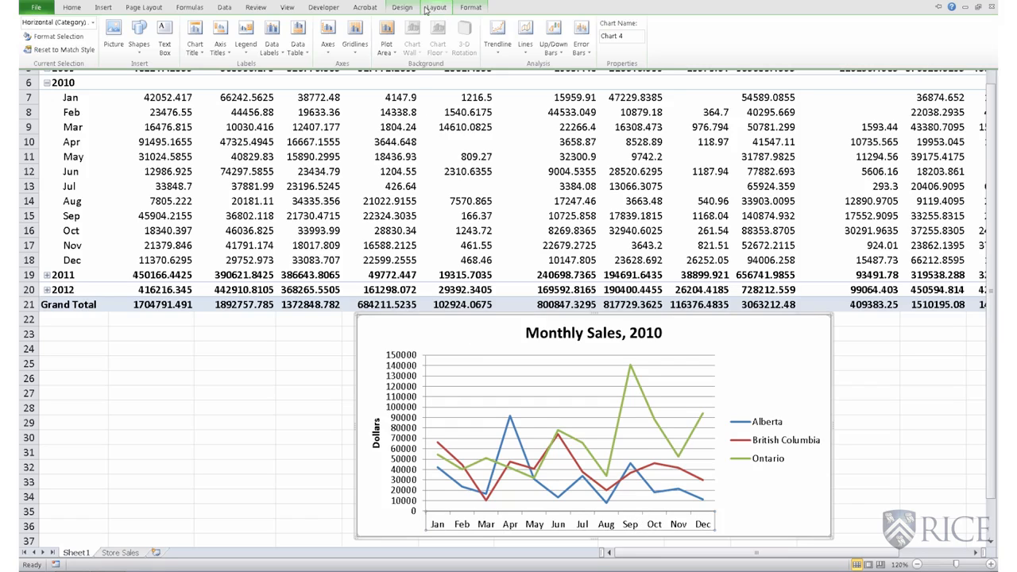
left_click(229, 54)
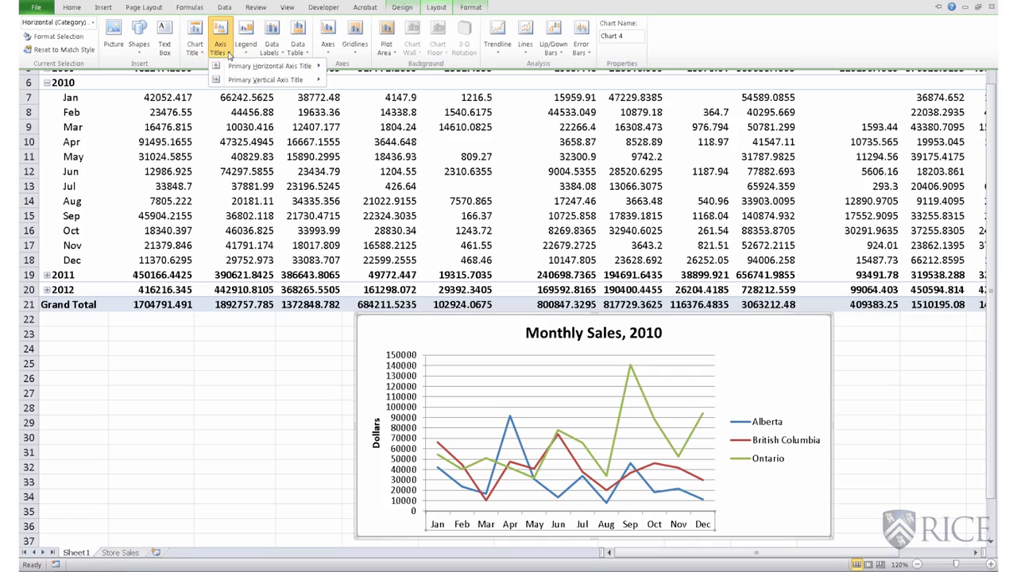
mouse_move(236, 67)
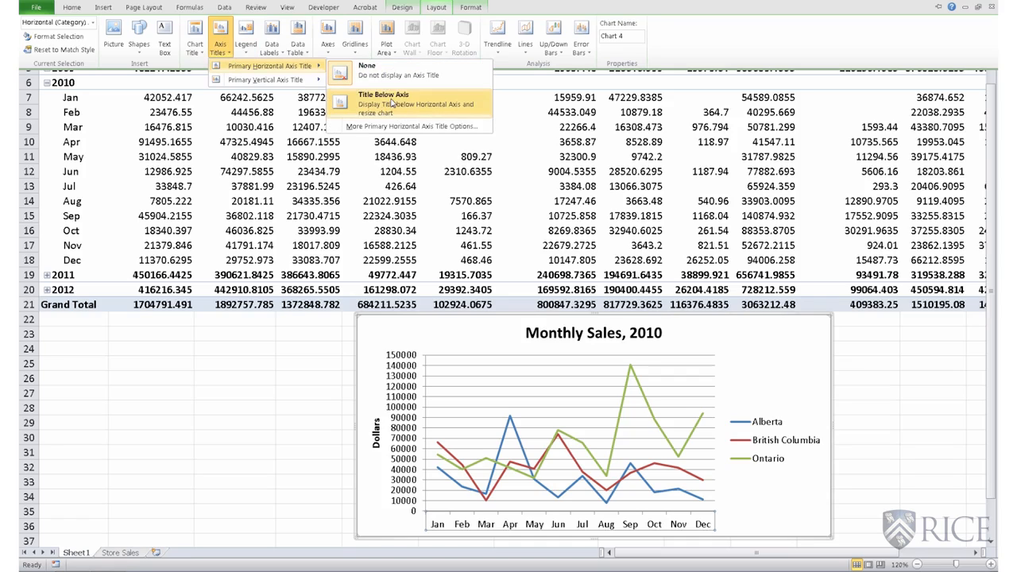
left_click(392, 102)
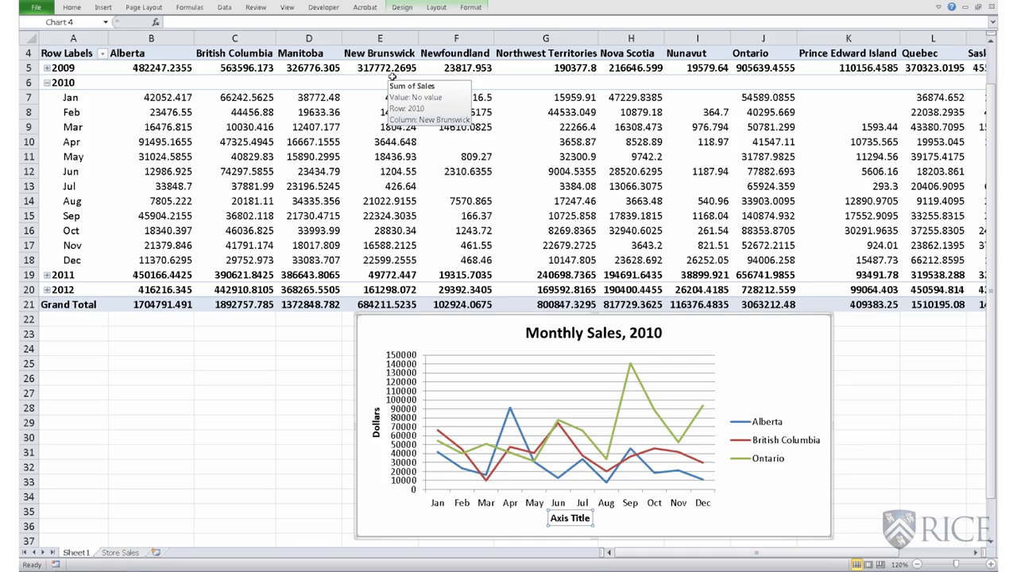
type("Months")
key("Return")
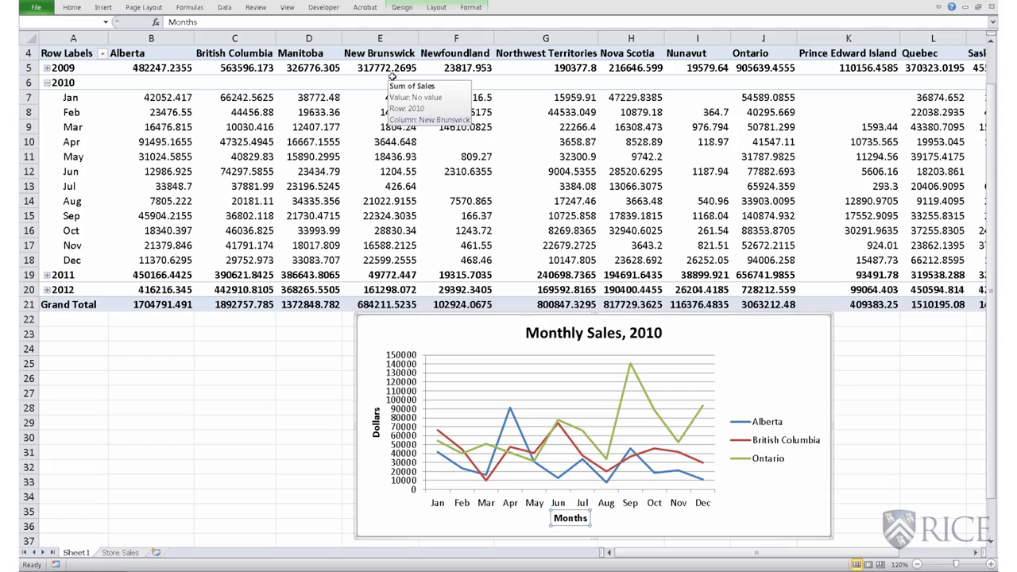
Step: Open the text alignment settings for the chart's horizontal month axis
left_click(608, 506)
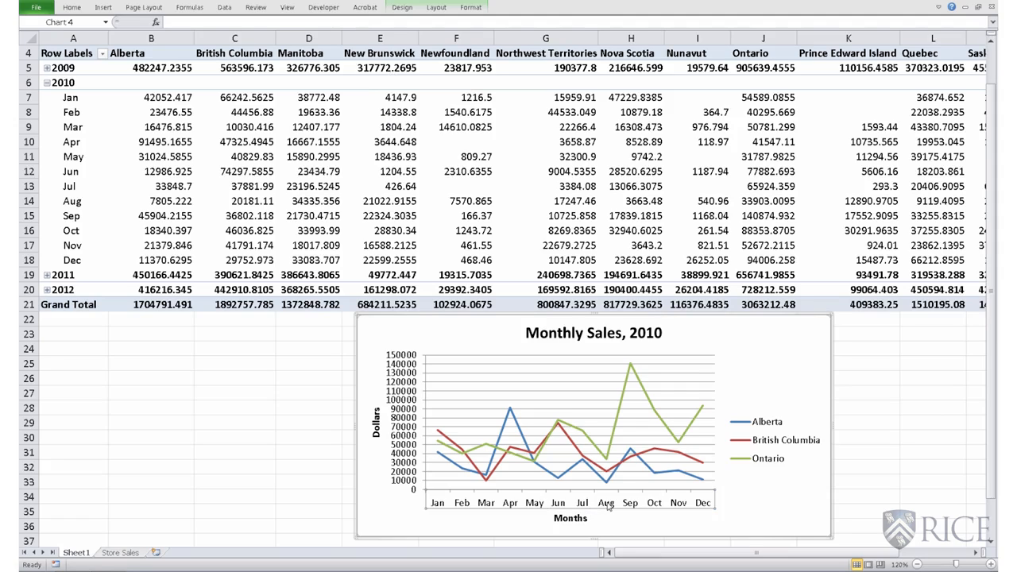
right_click(608, 507)
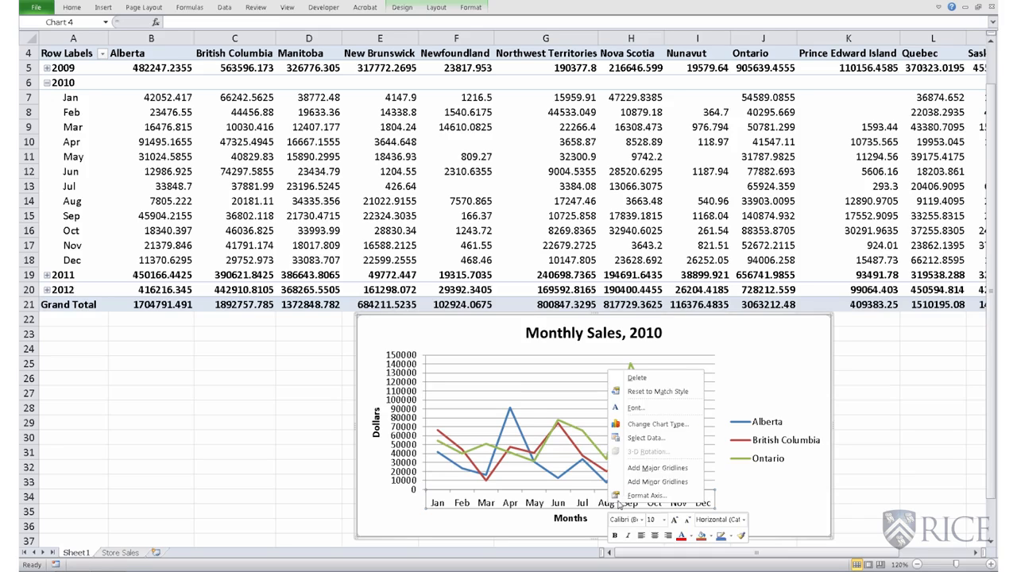
left_click(650, 495)
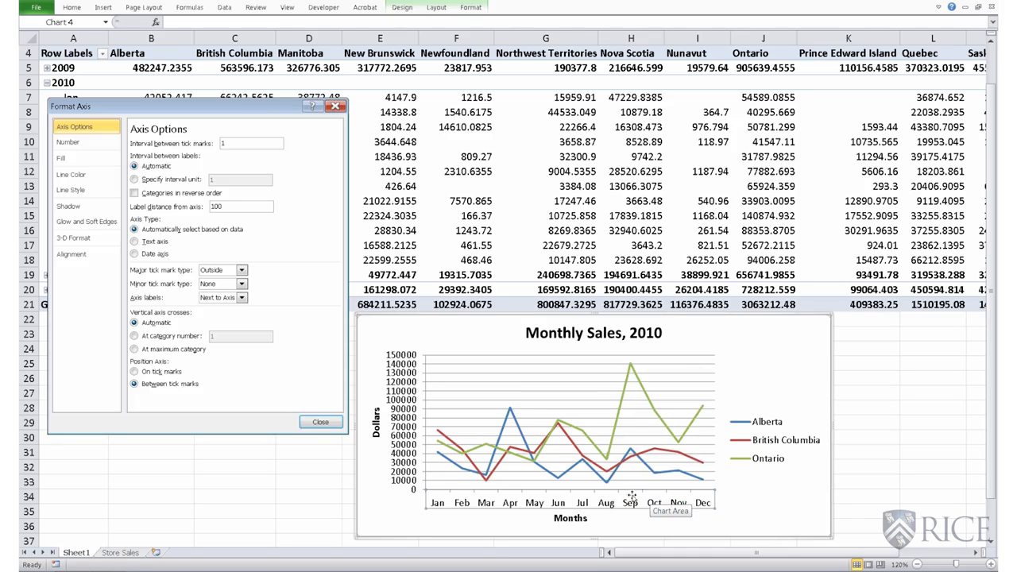
left_click(70, 254)
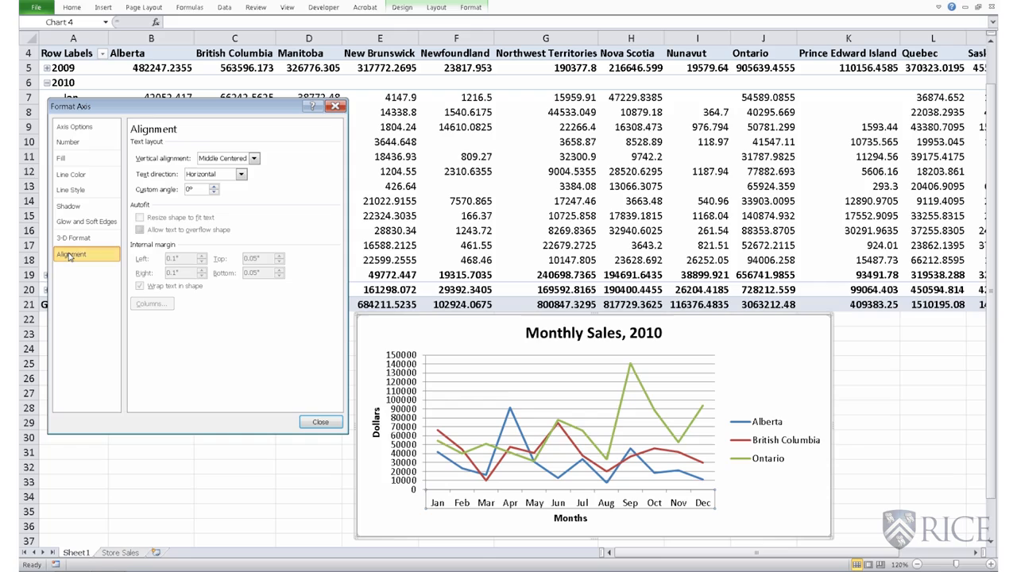
Step: Try the Rotate all text 90° and Stacked text directions on the month labels, and return them to Horizontal
left_click(241, 175)
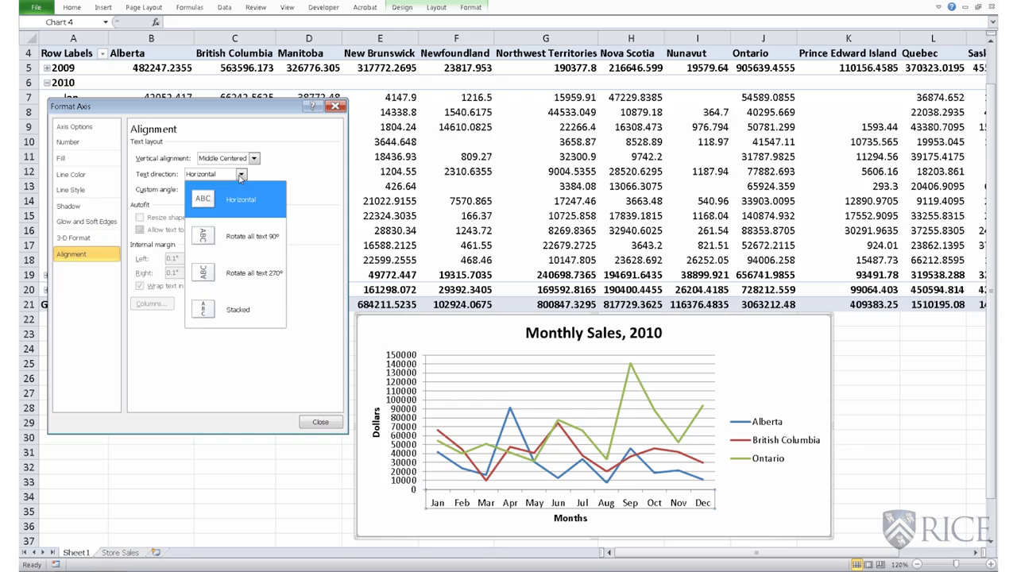
left_click(209, 243)
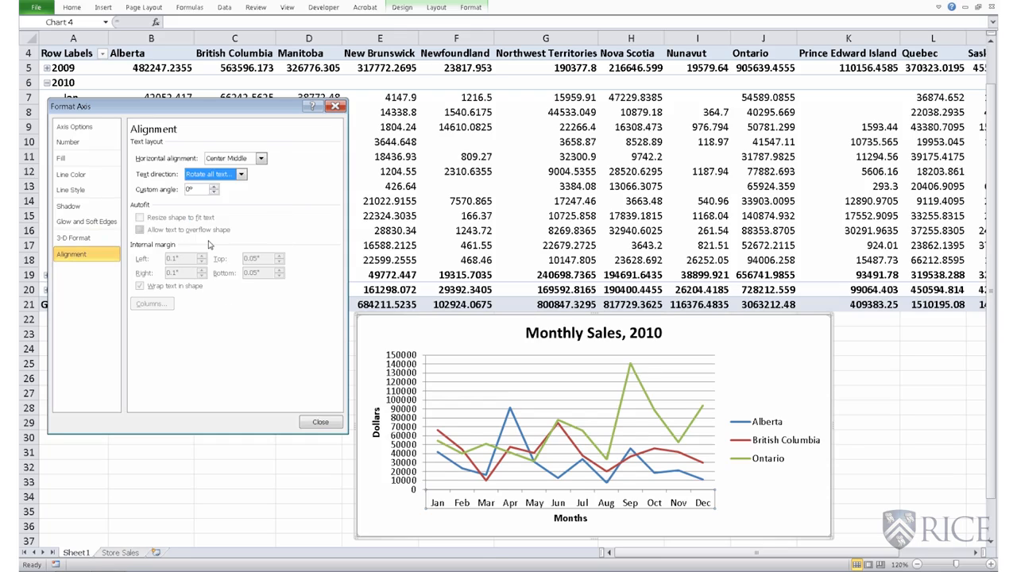
left_click(242, 175)
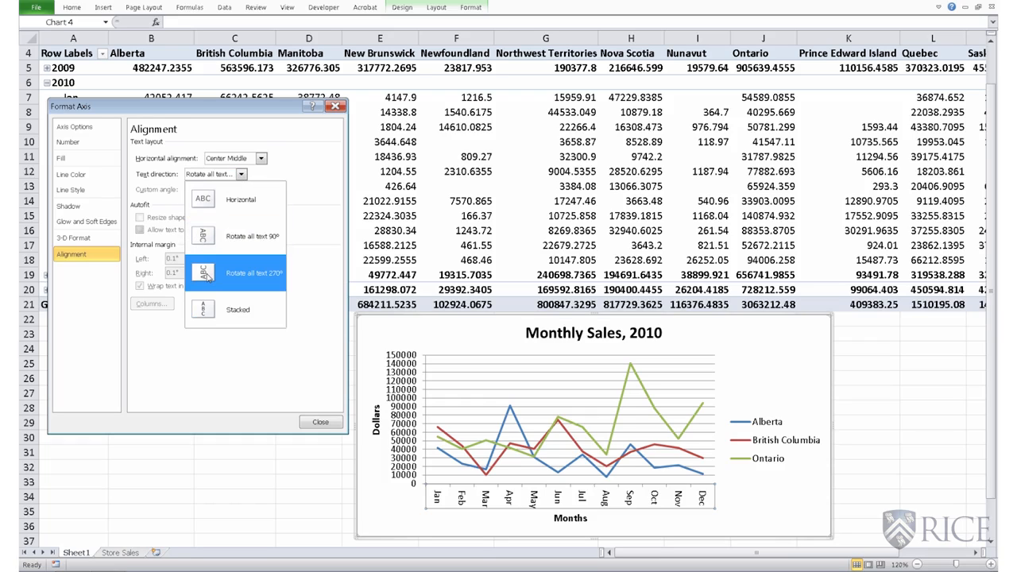
left_click(206, 311)
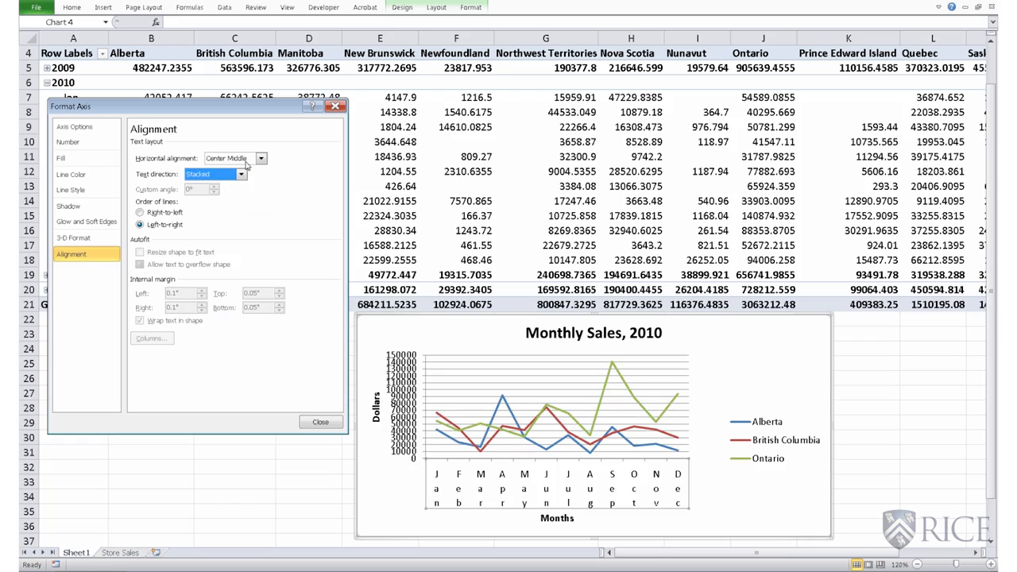
left_click(242, 174)
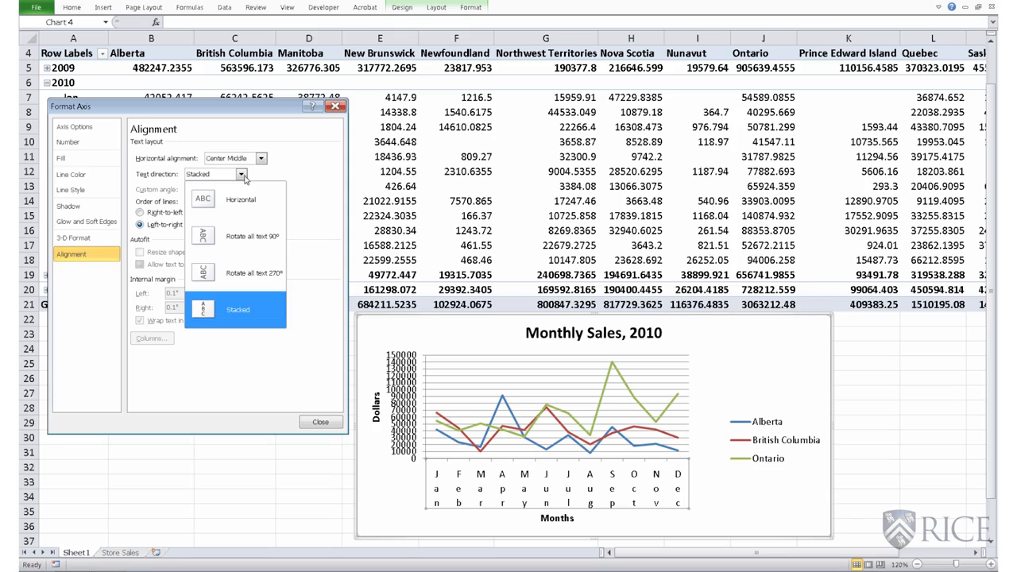
left_click(214, 208)
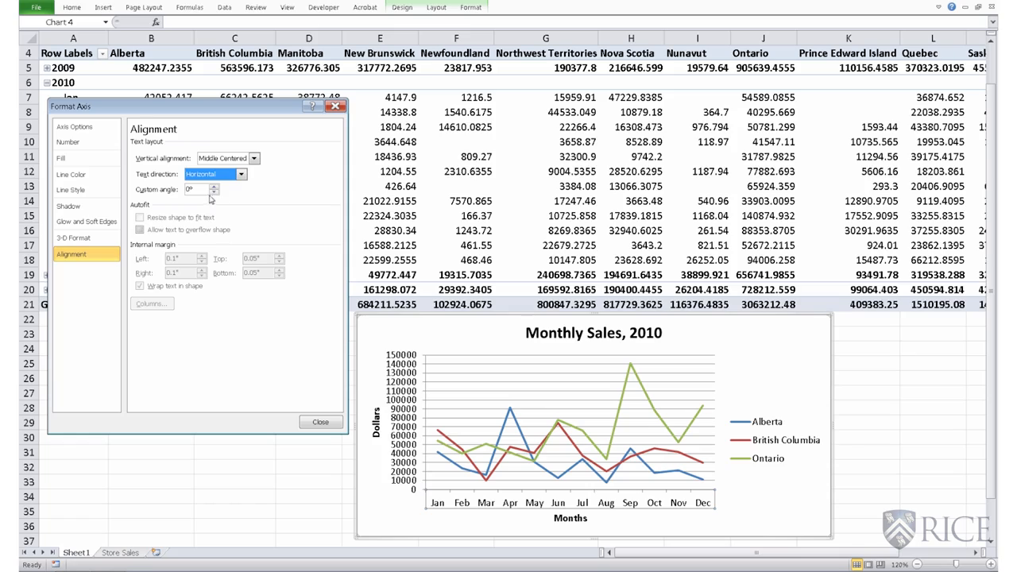
Step: Set a custom angle of -45° for the month labels on the horizontal axis and close the axis formatting
double_click(189, 189)
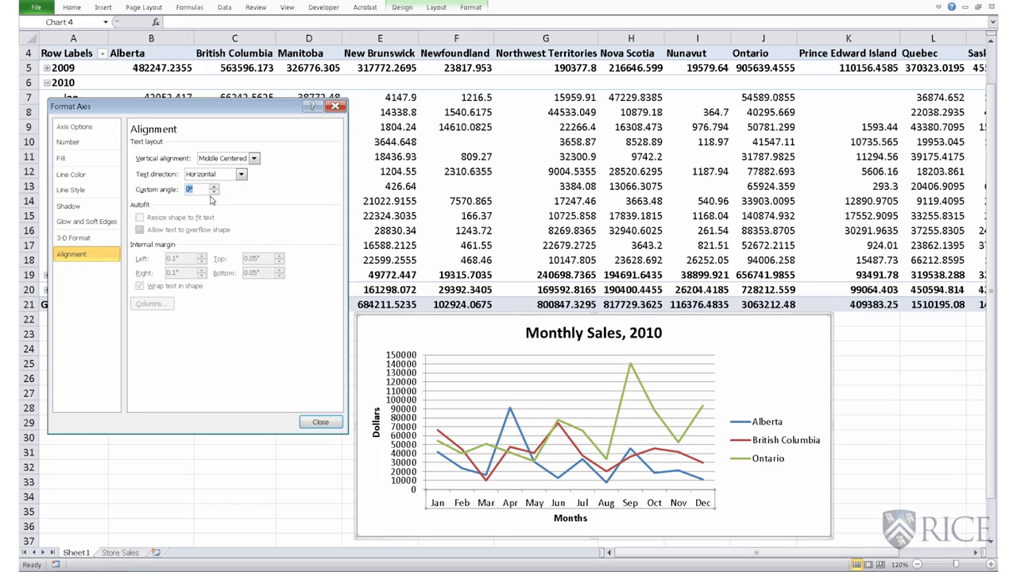
type("-45")
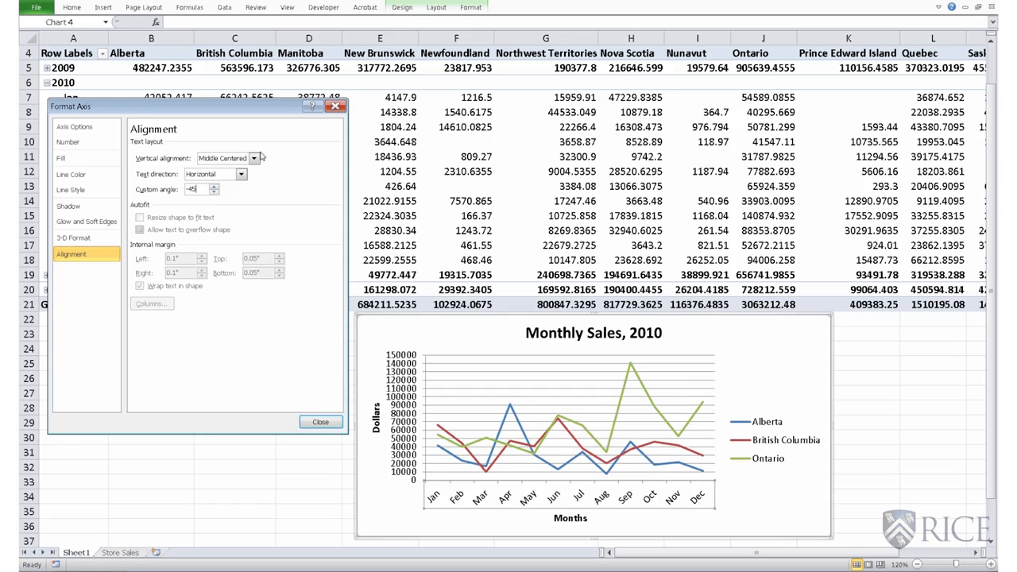
left_click(213, 175)
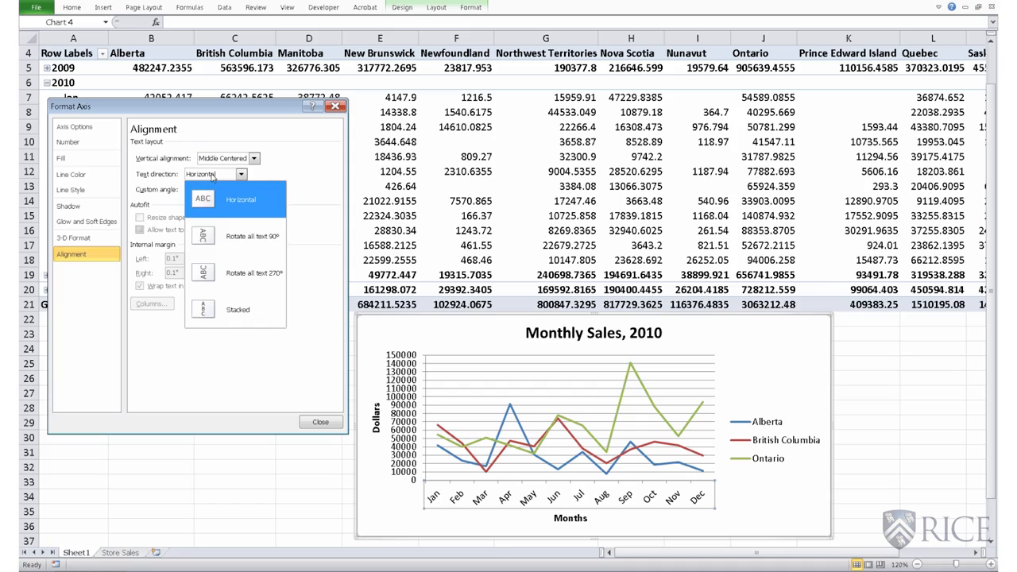
left_click(213, 176)
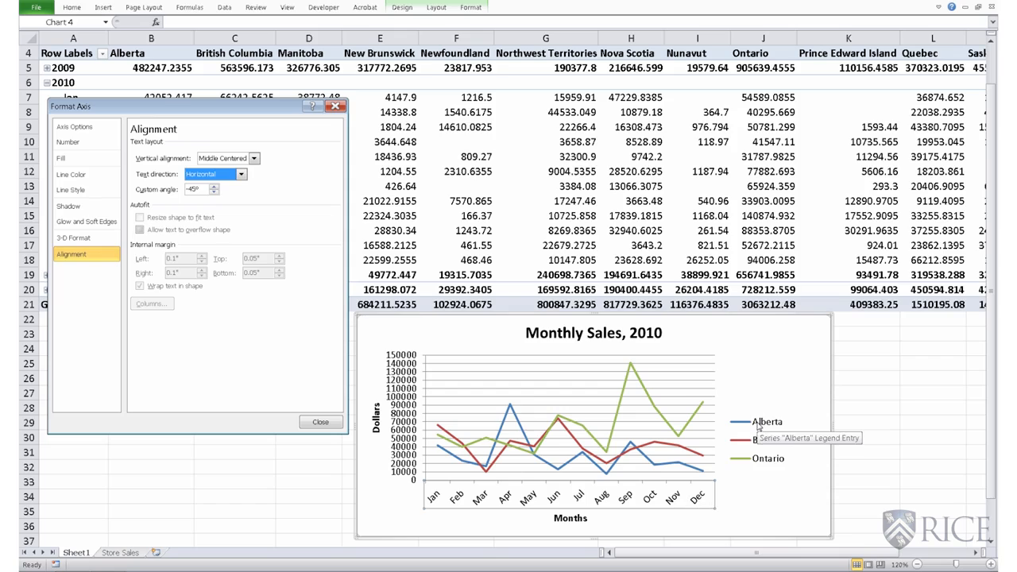
left_click(311, 424)
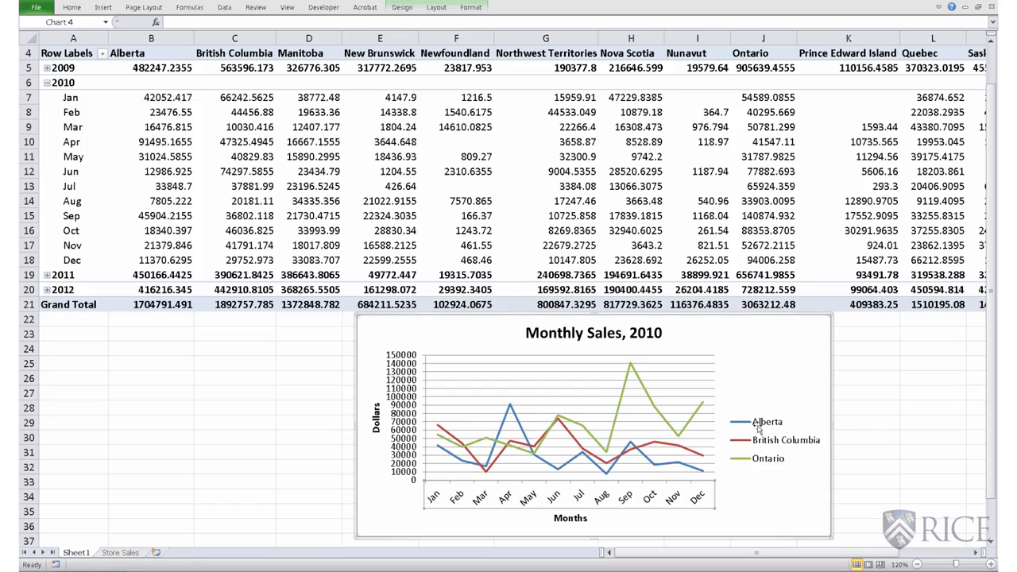
Step: Try the Bottom, Top and Top Right positions for the chart legend, and return it to the Right position
left_click(775, 429)
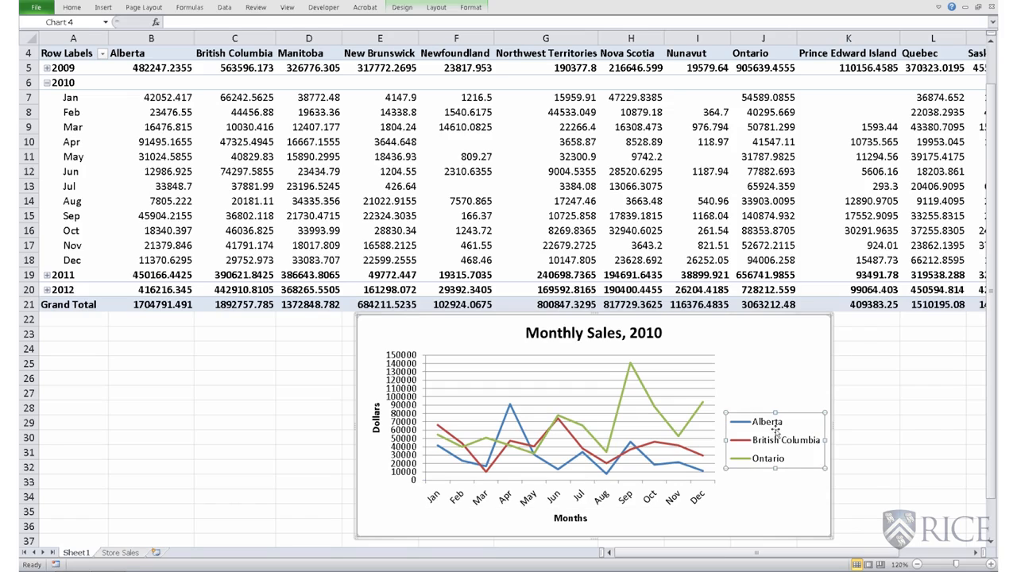
right_click(776, 431)
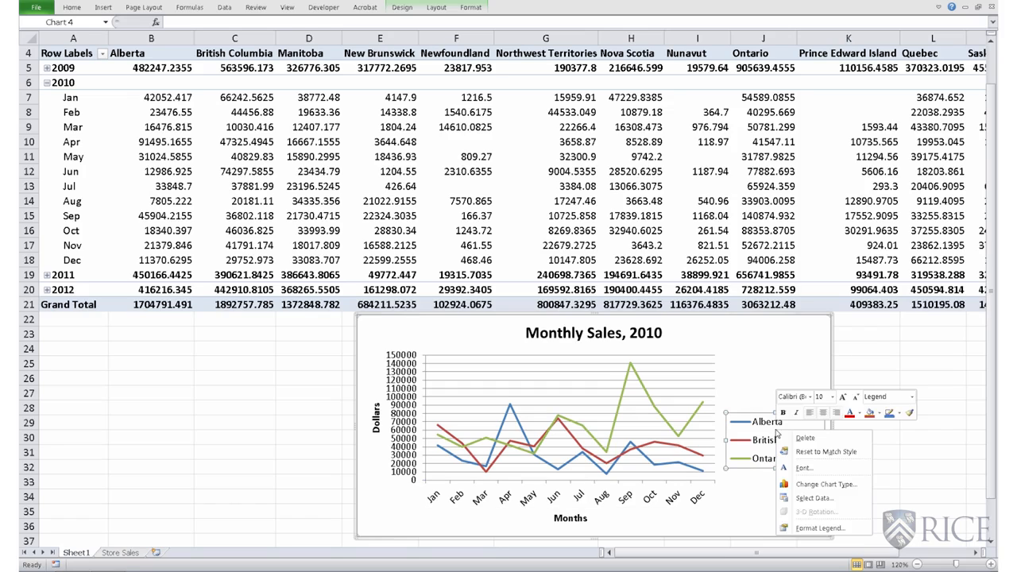
left_click(811, 528)
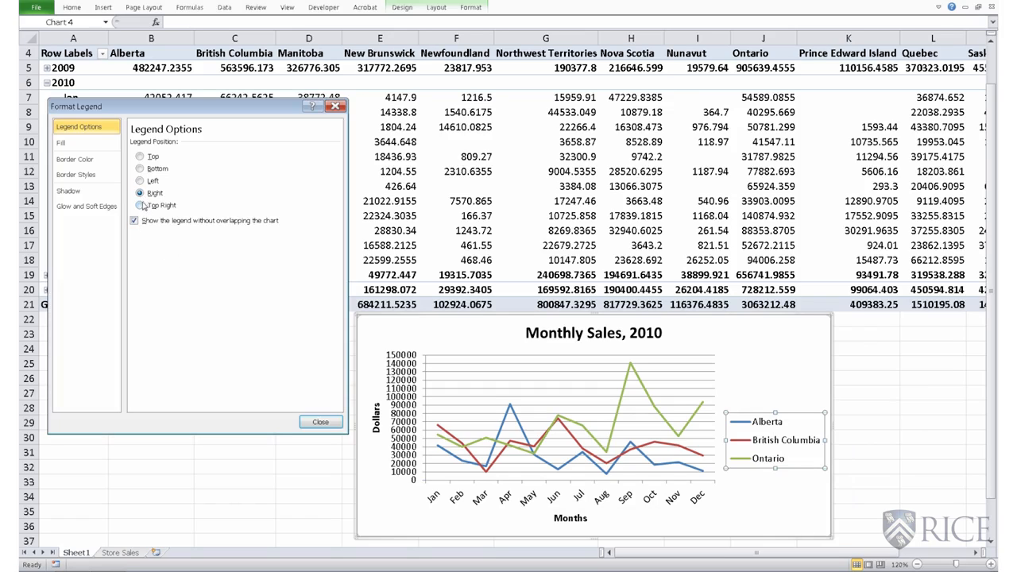
left_click(140, 170)
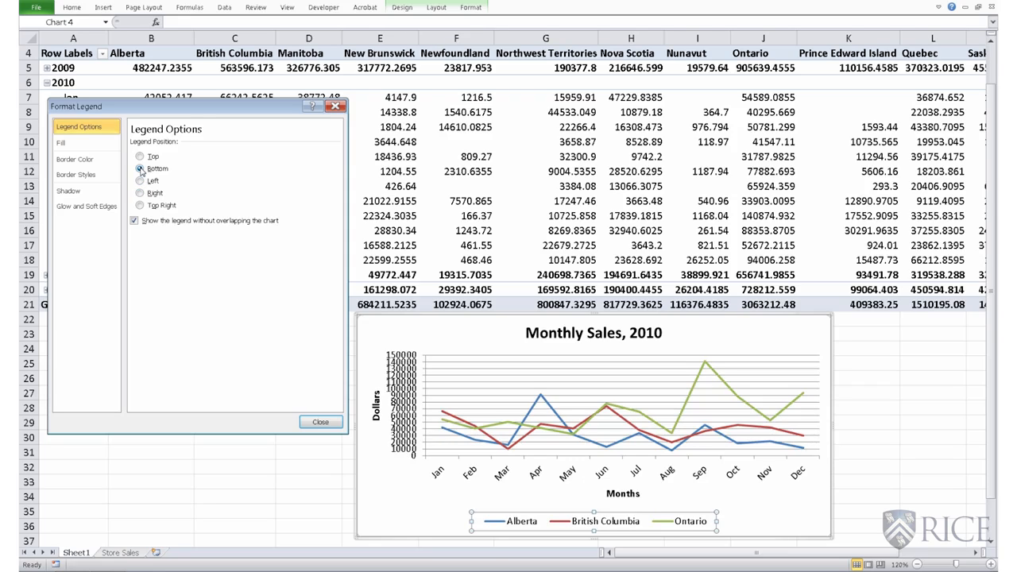
left_click(140, 157)
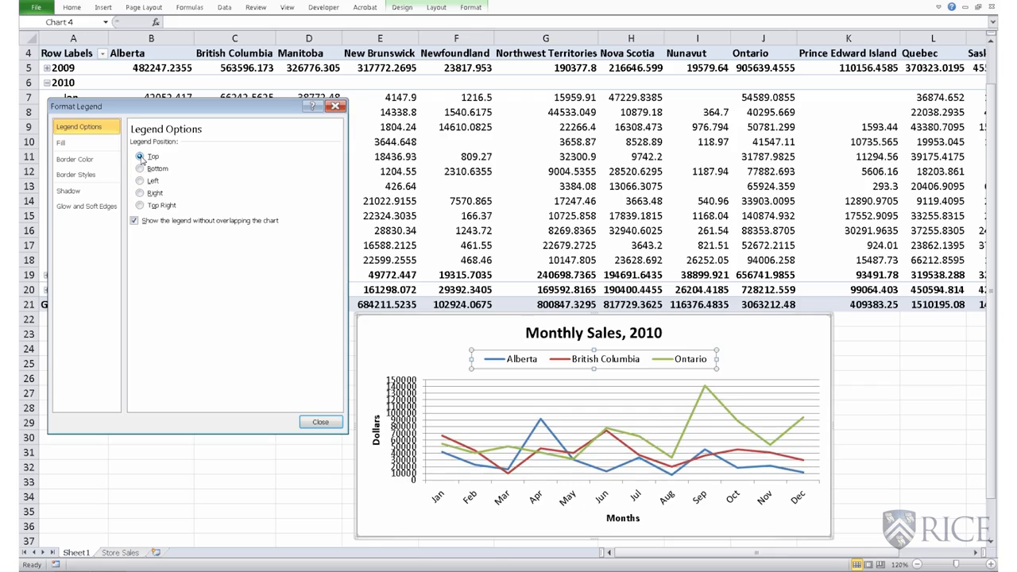
left_click(140, 206)
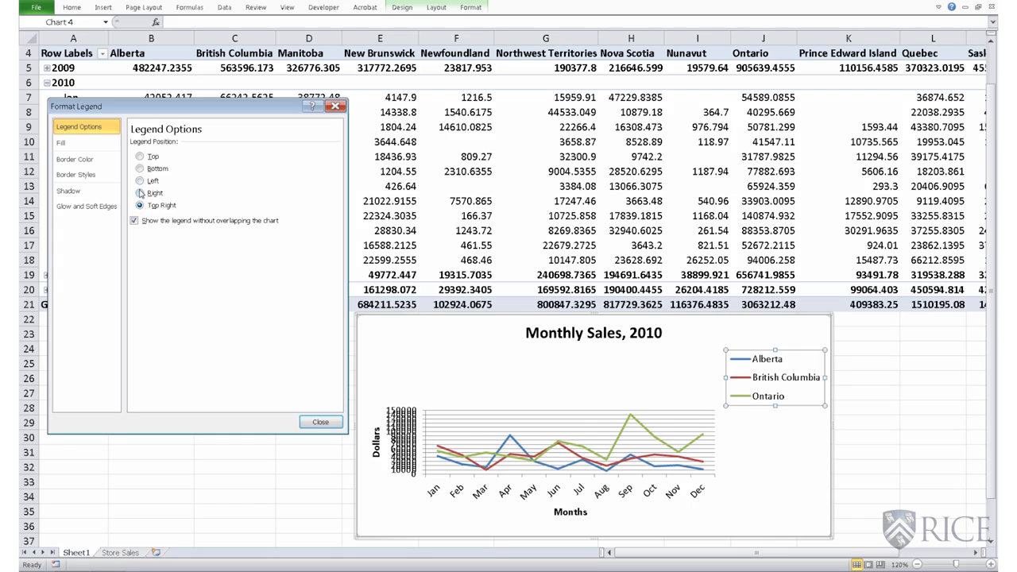
left_click(140, 193)
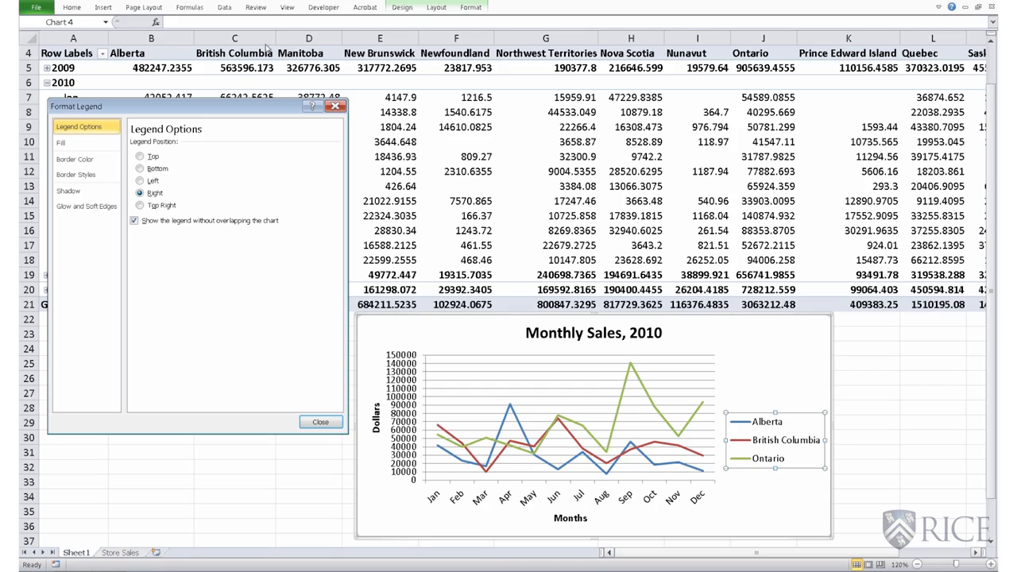
left_click(335, 108)
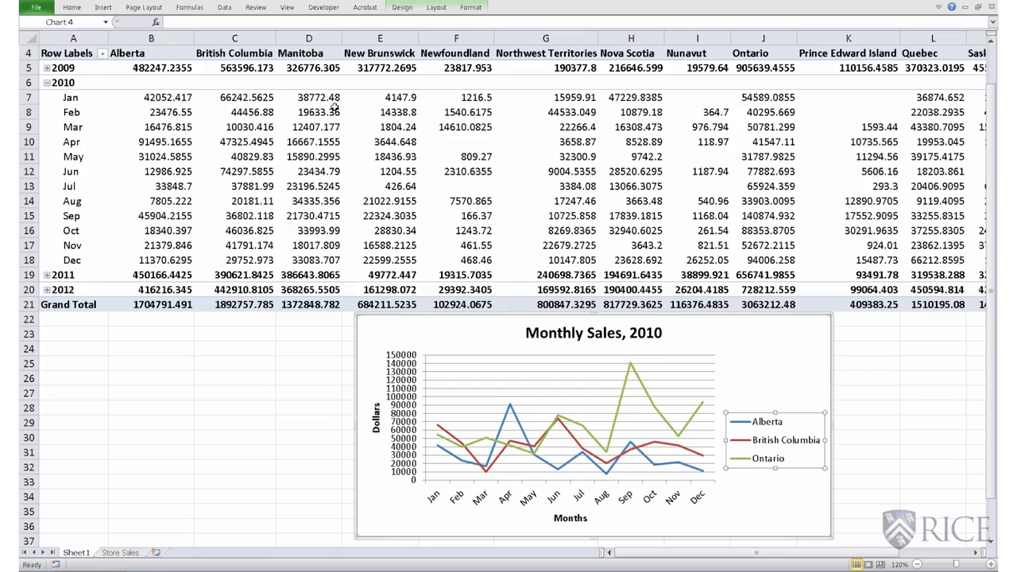
Step: Open the line style settings of the Ontario data series
right_click(652, 406)
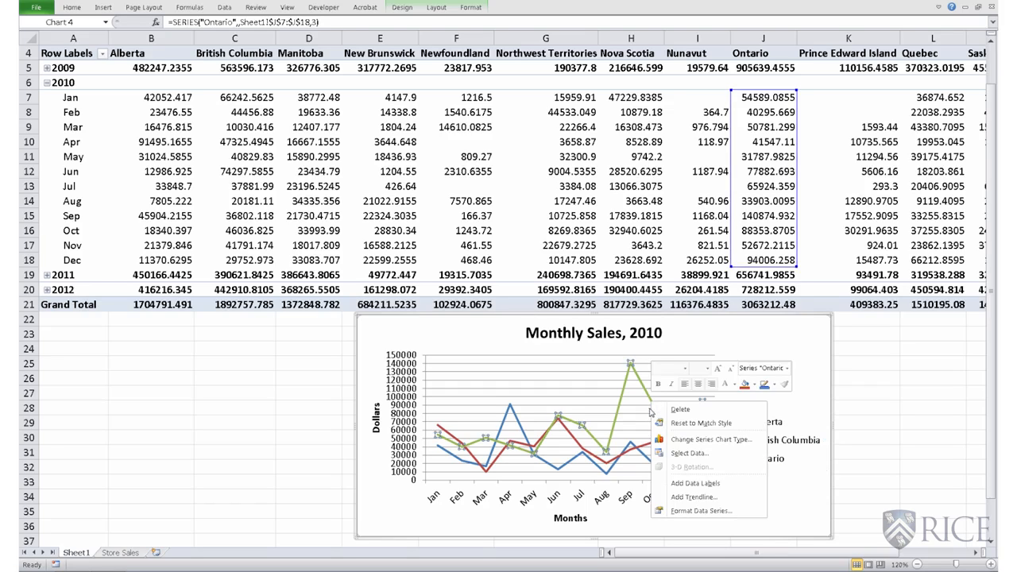
left_click(697, 511)
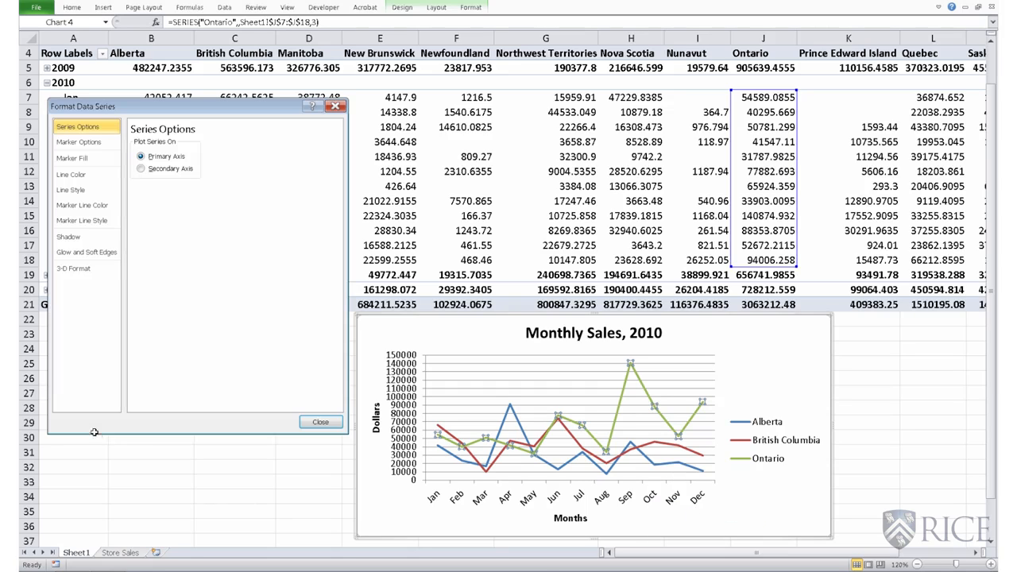
left_click(65, 178)
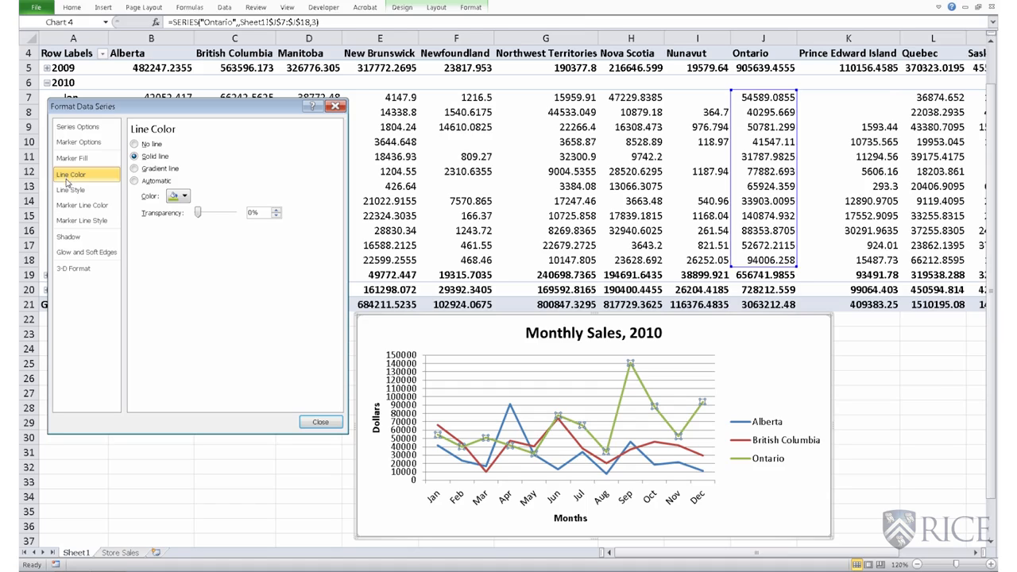
left_click(69, 192)
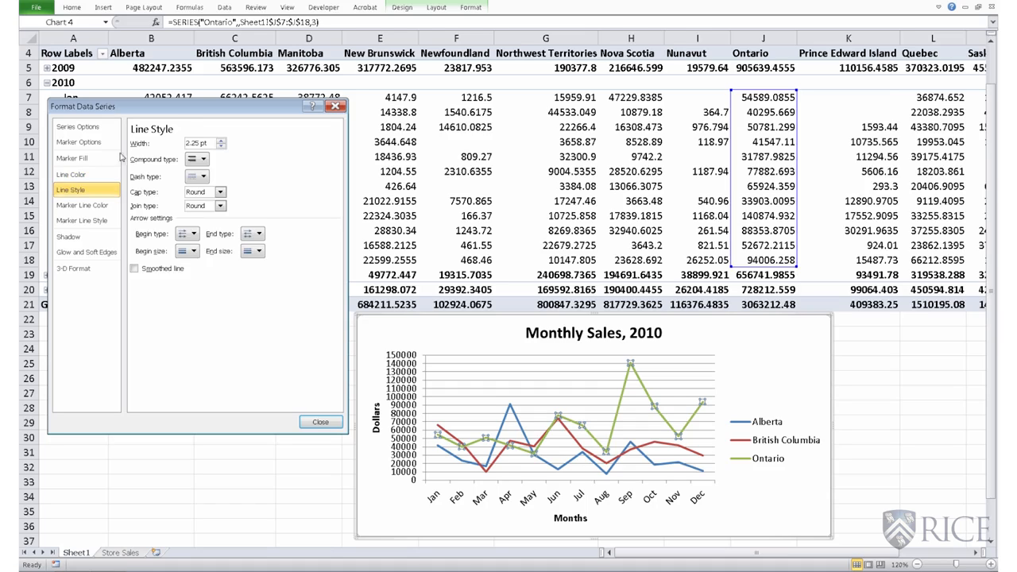
Step: Try a dotted dash type on the Ontario line and return it to solid
left_click(203, 177)
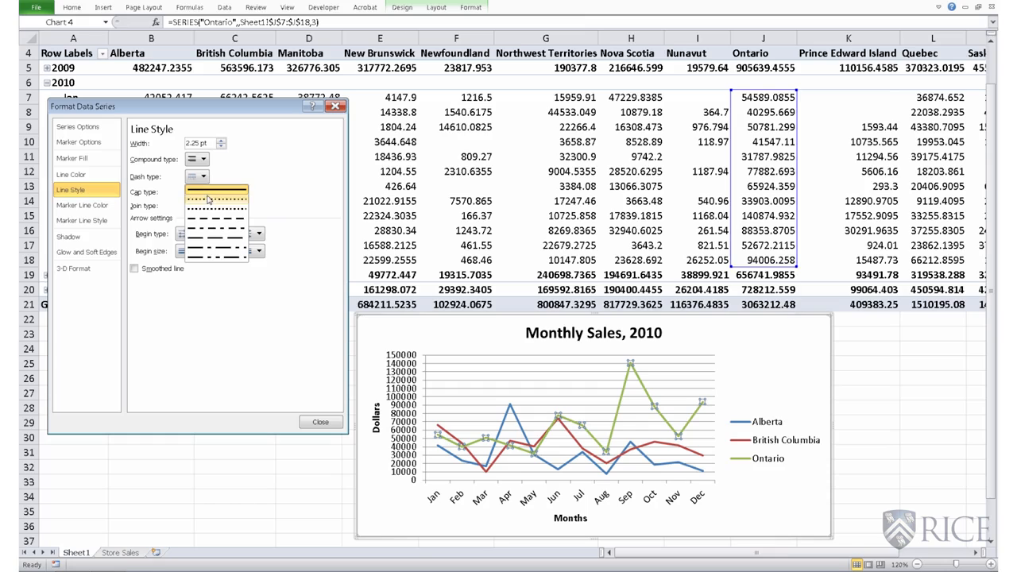
left_click(209, 200)
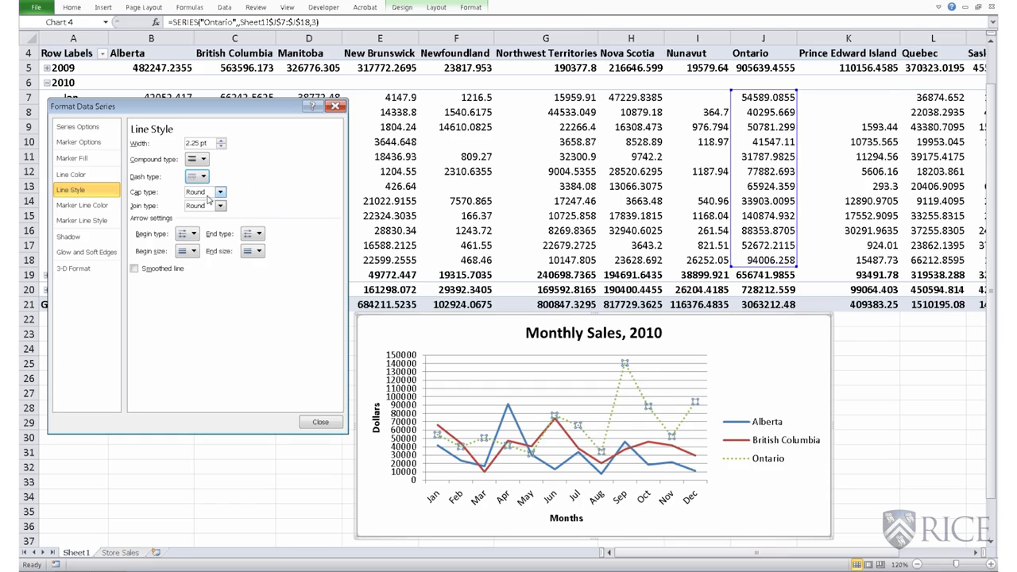
left_click(204, 178)
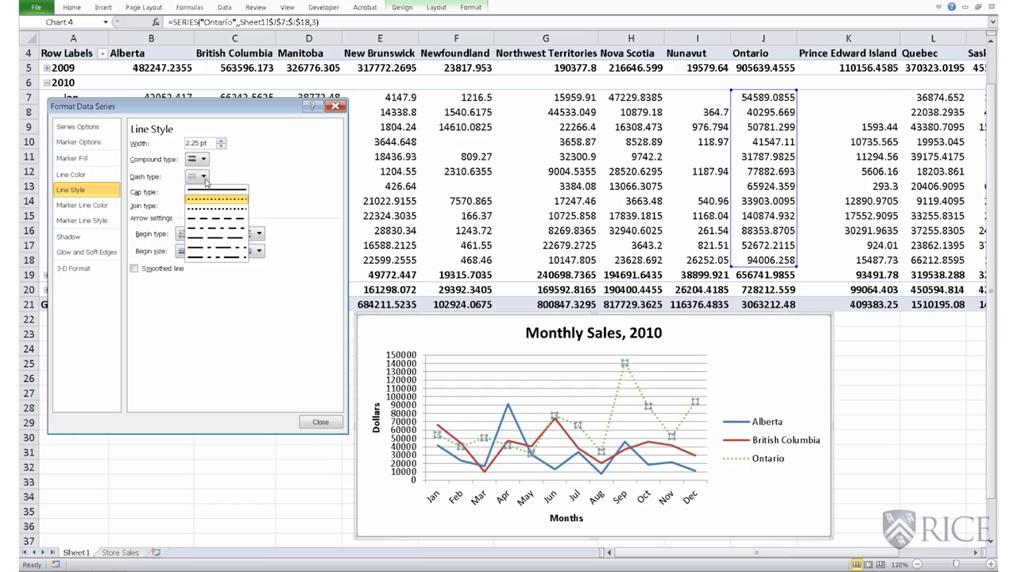
left_click(208, 190)
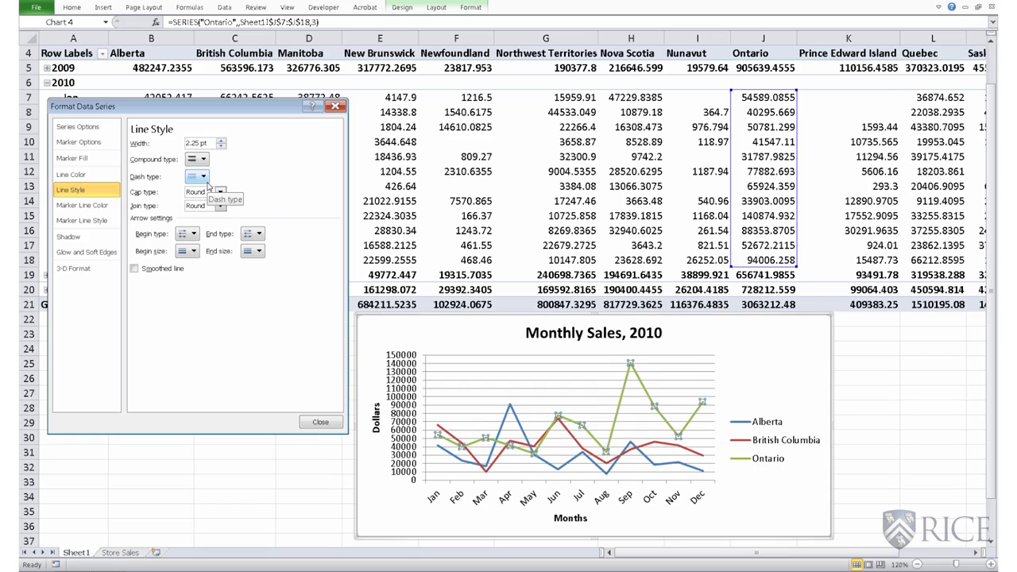